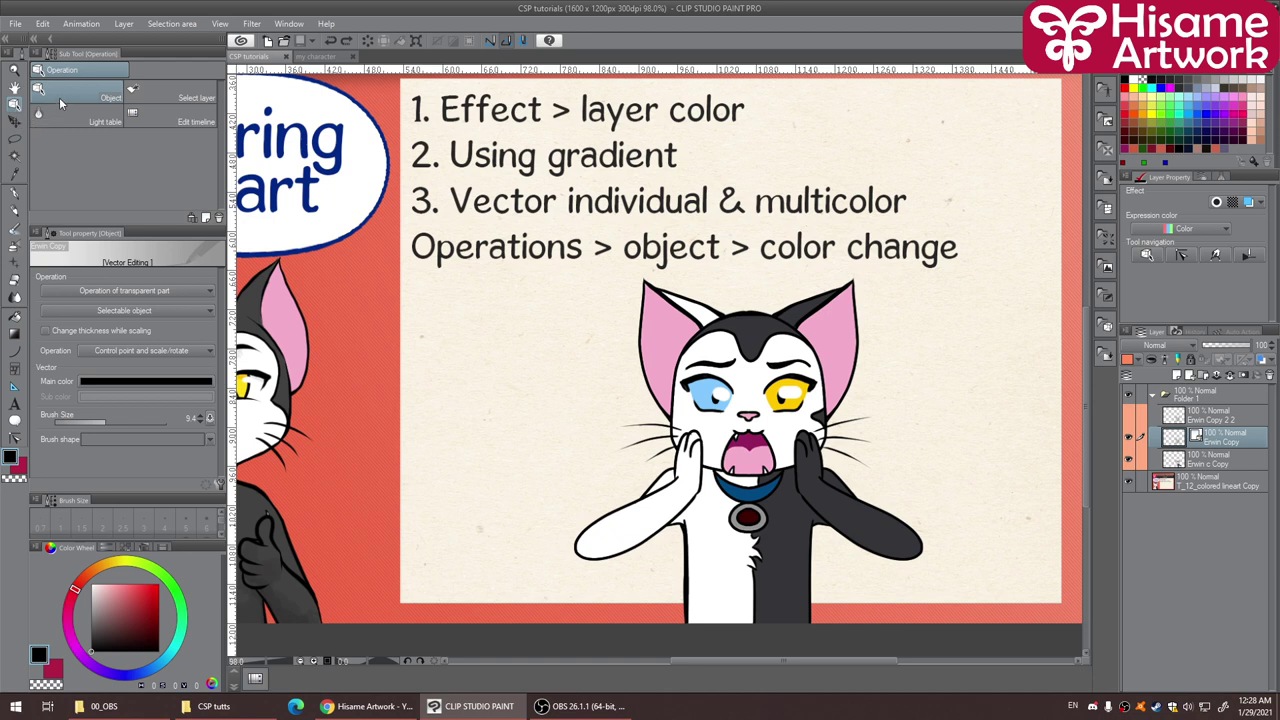
# Select the cat's head-top vector line, undoing an accidental bend of it
pyautogui.click(750, 316)
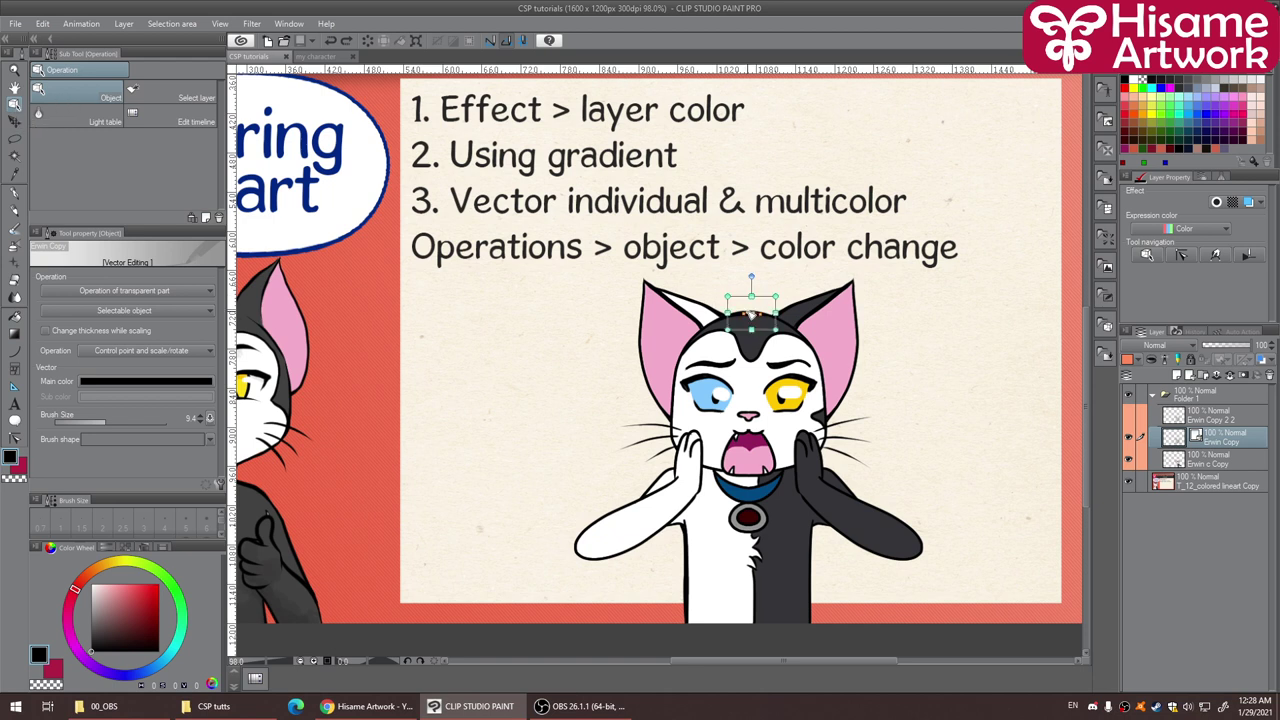
pyautogui.scroll(5, 746, 325)
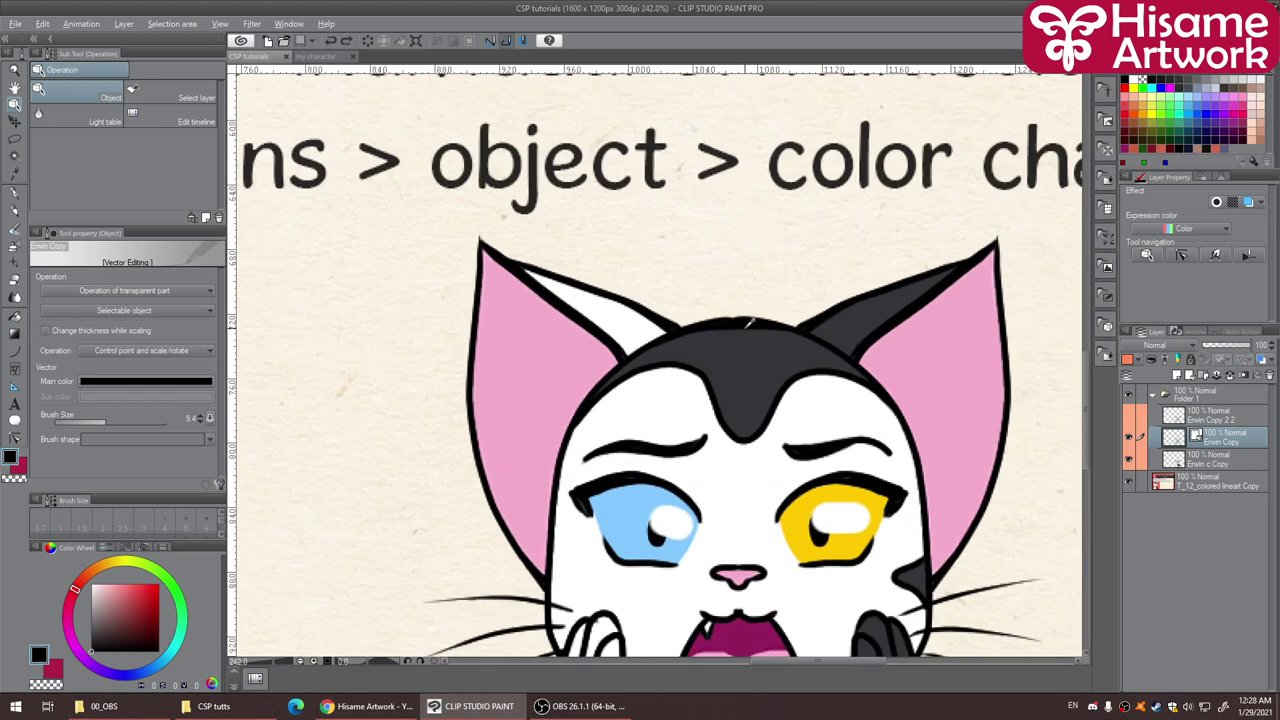
pyautogui.click(746, 322)
pyautogui.moveTo(756, 326)
pyautogui.mouseDown()
pyautogui.moveTo(782, 323)
pyautogui.moveTo(680, 235)
pyautogui.mouseUp()
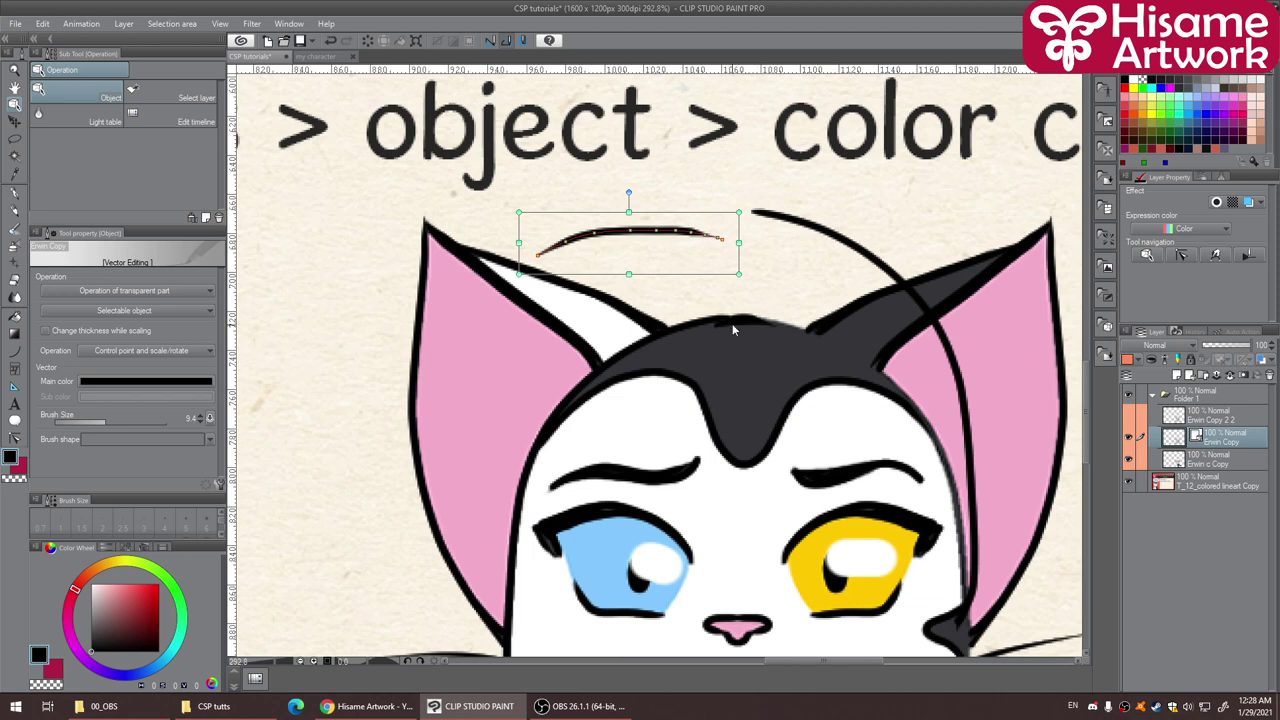
pyautogui.click(777, 266)
pyautogui.hotkey('ctrl', 'z')
pyautogui.hotkey('ctrl', 'z')
pyautogui.hotkey('ctrl', 'z')
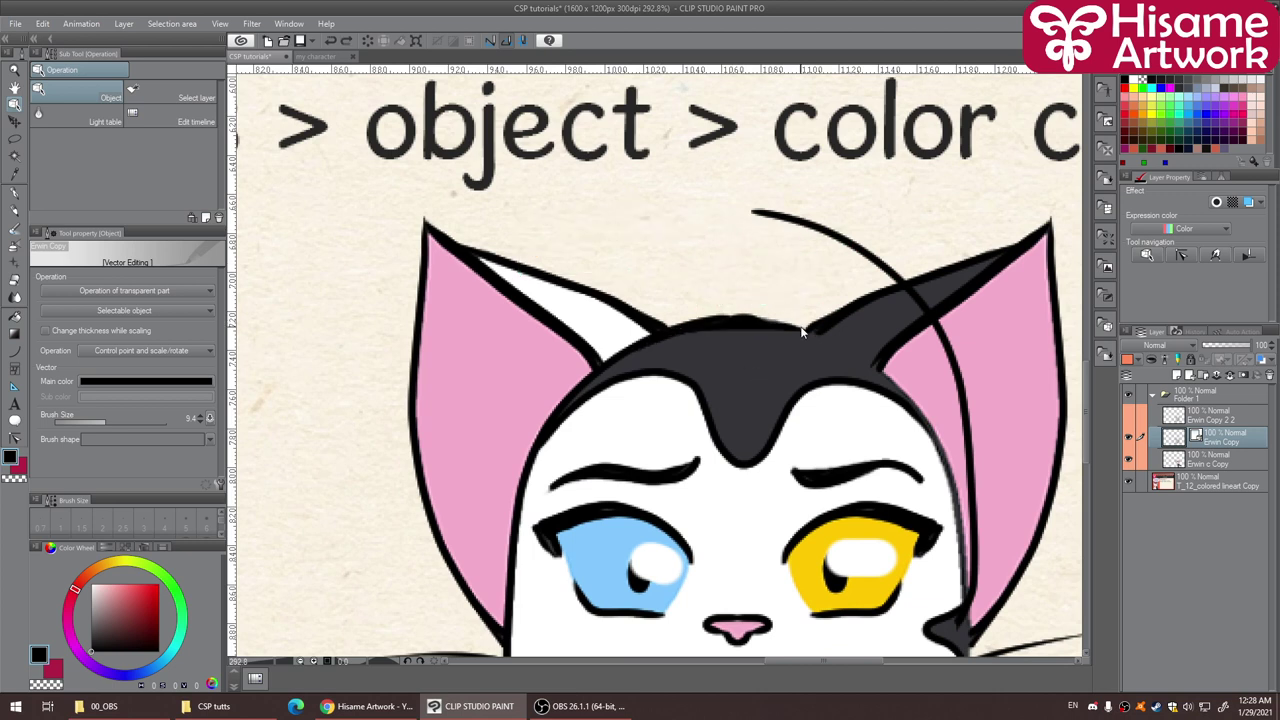
# Recolour the cat's head-top outline and right-ear lines red
pyautogui.click(800, 325)
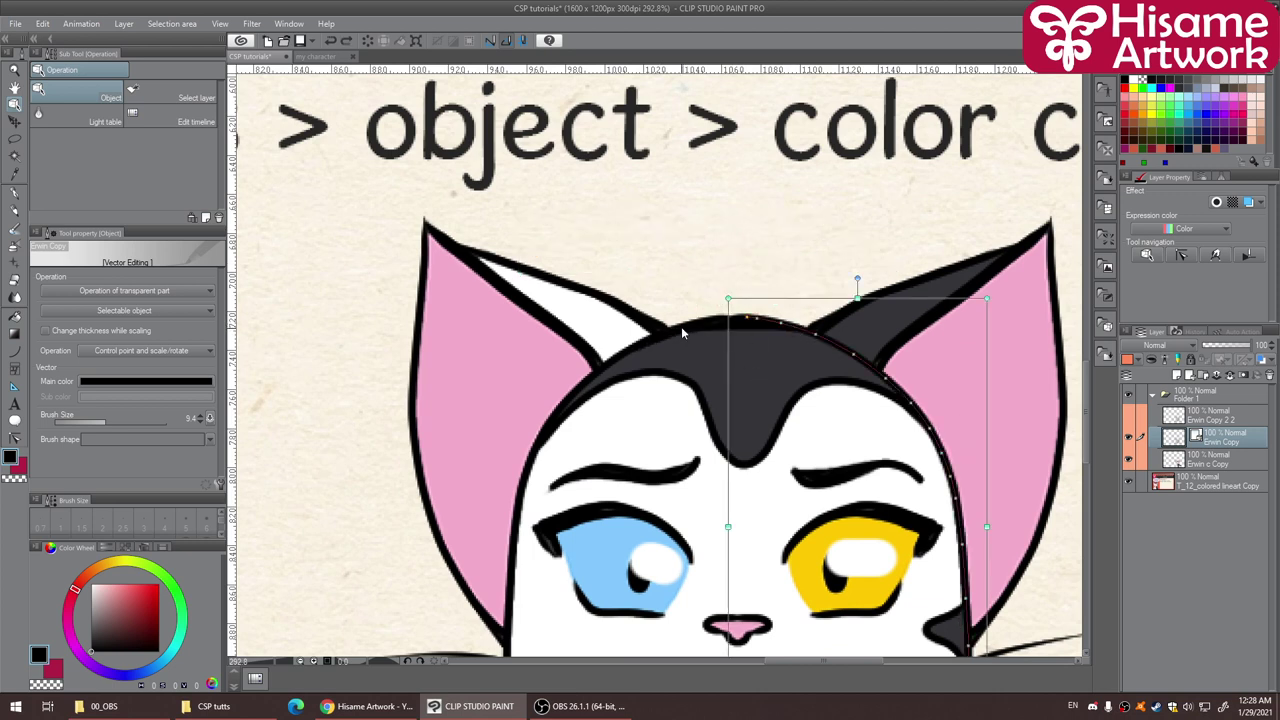
pyautogui.click(155, 603)
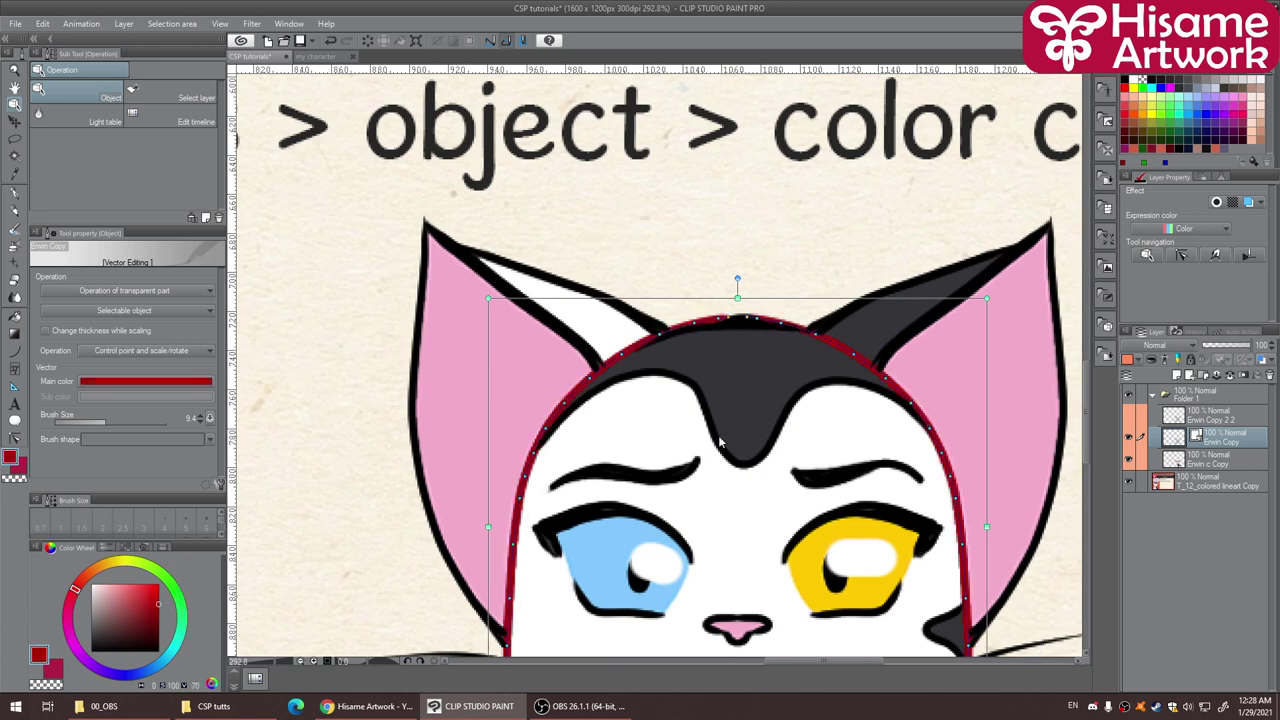
pyautogui.click(737, 325)
pyautogui.click(755, 338)
pyautogui.keyDown('shift'); pyautogui.click(864, 301); pyautogui.keyUp('shift')
pyautogui.keyDown('shift'); pyautogui.click(935, 300); pyautogui.keyUp('shift')
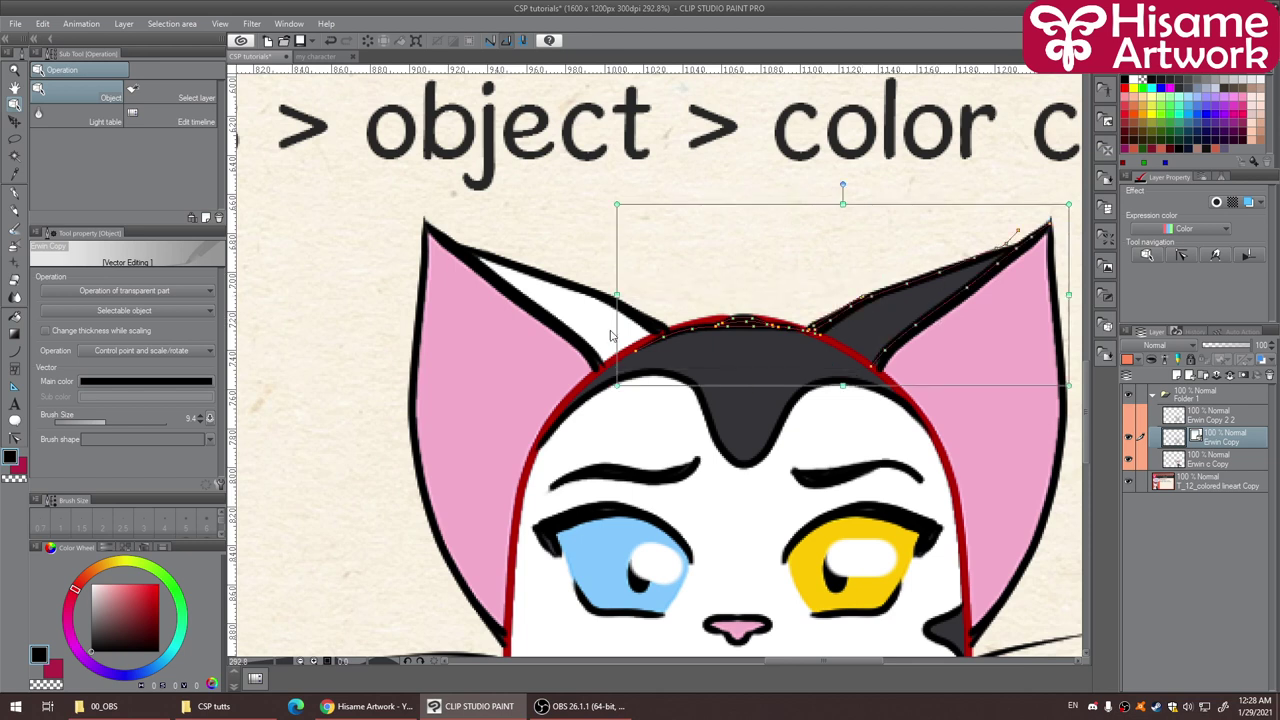
pyautogui.click(157, 587)
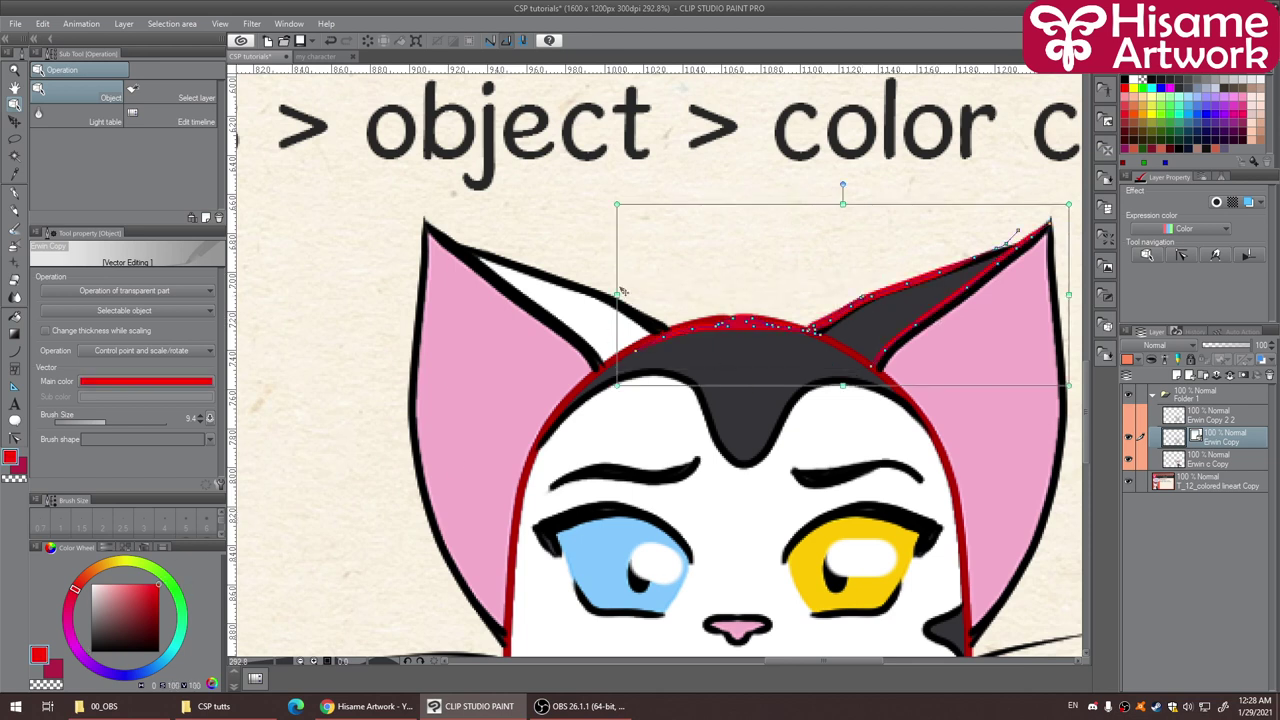
# Turn the cat's left-ear outlines green, then deselect them
pyautogui.click(591, 292)
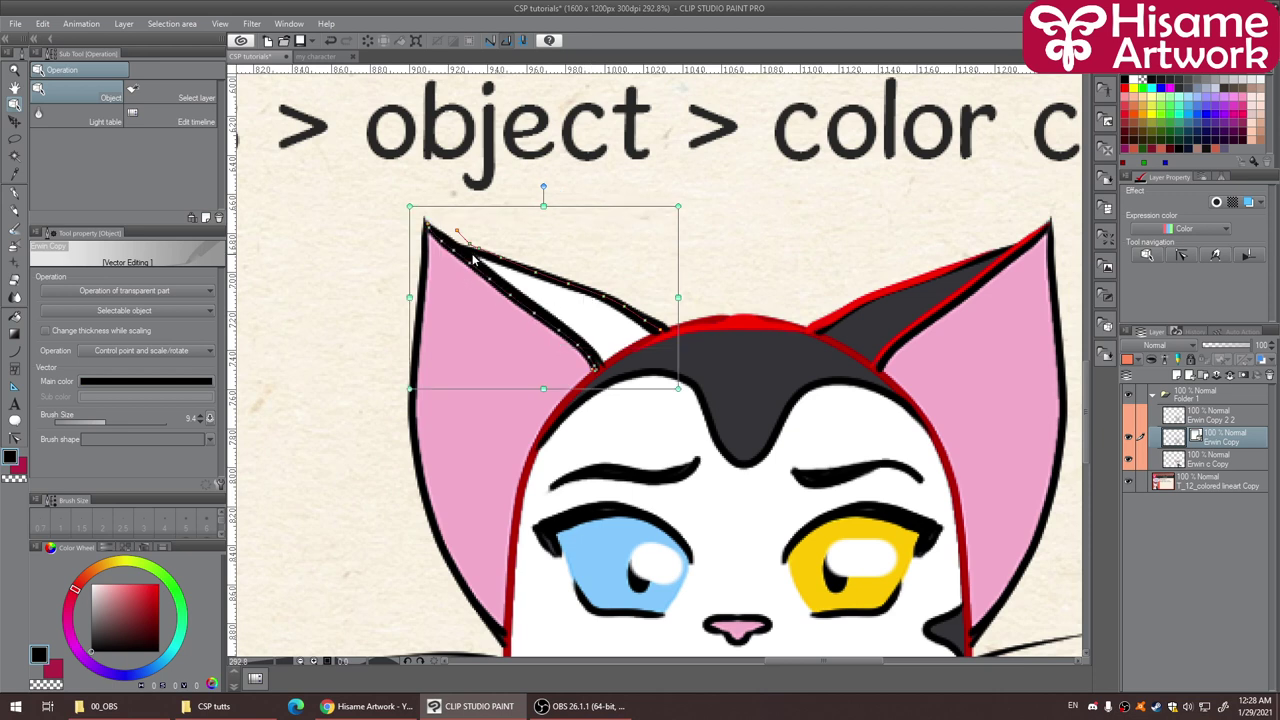
pyautogui.keyDown('shift'); pyautogui.click(417, 314); pyautogui.keyUp('shift')
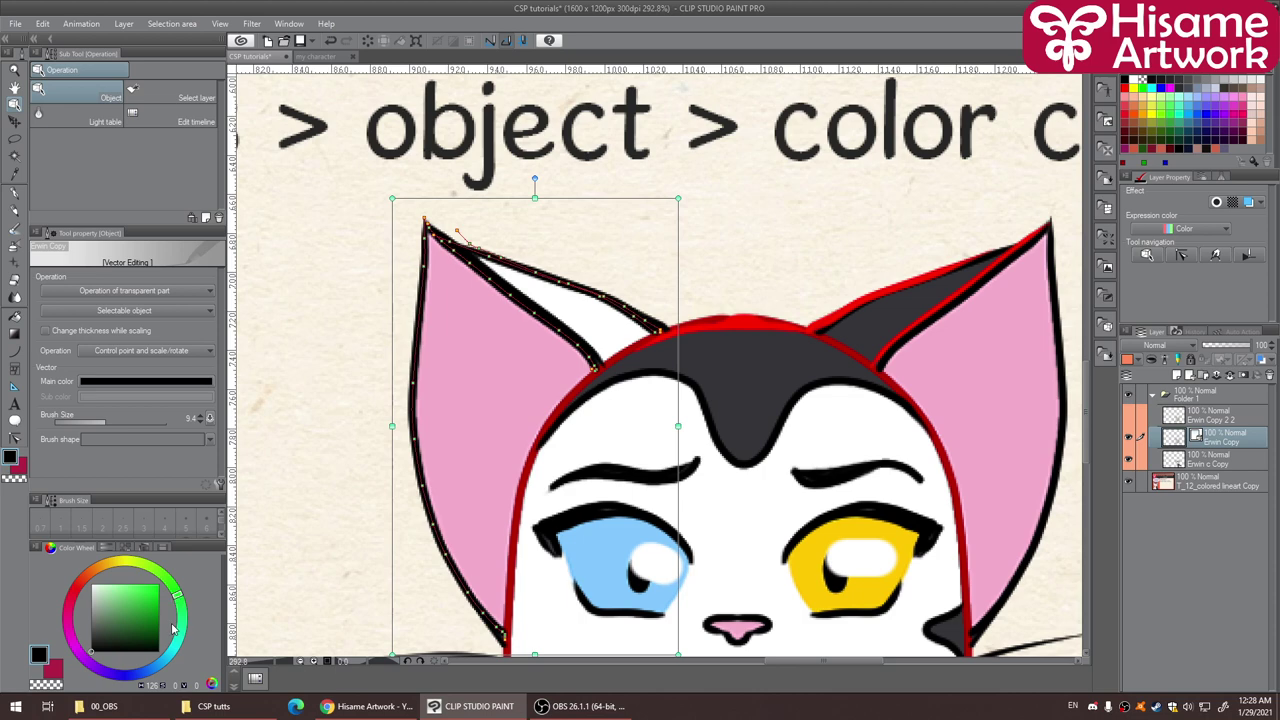
pyautogui.click(158, 606)
pyautogui.click(279, 535)
# Revert the coloured outlines to black, recentre the cat, and switch to my character
pyautogui.scroll(-5, 279, 533)
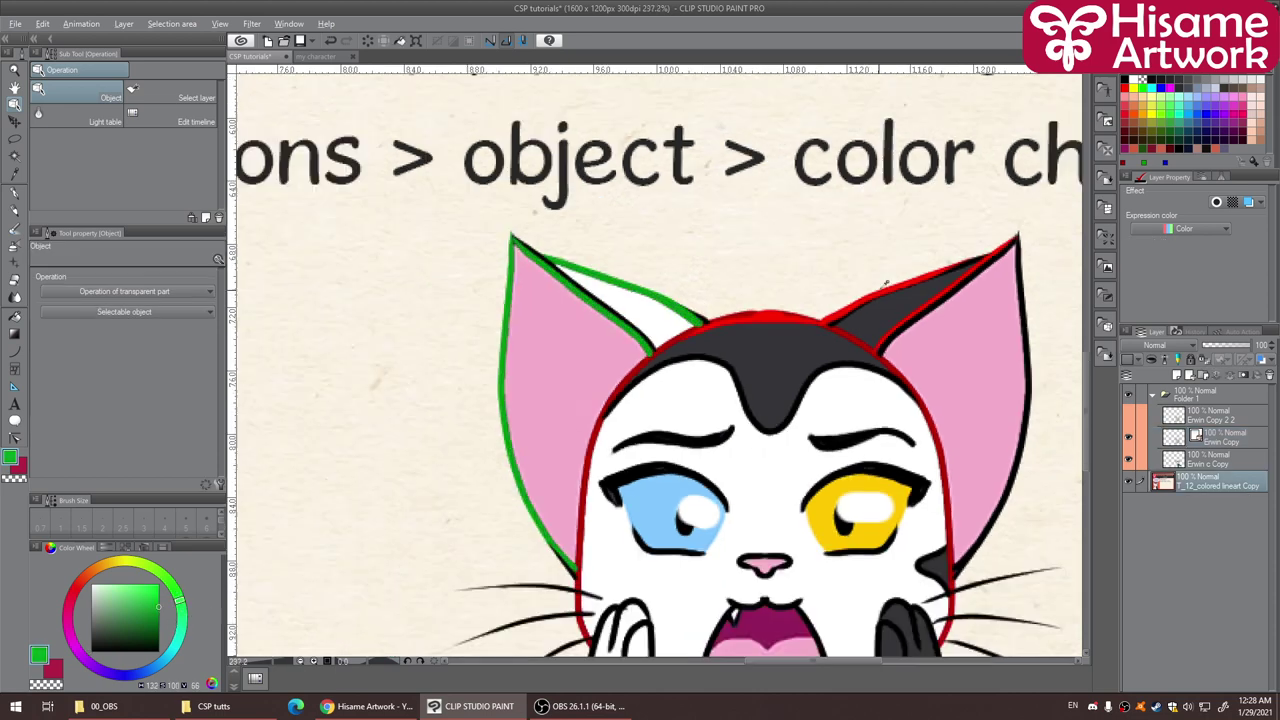
pyautogui.scroll(2, 968, 370)
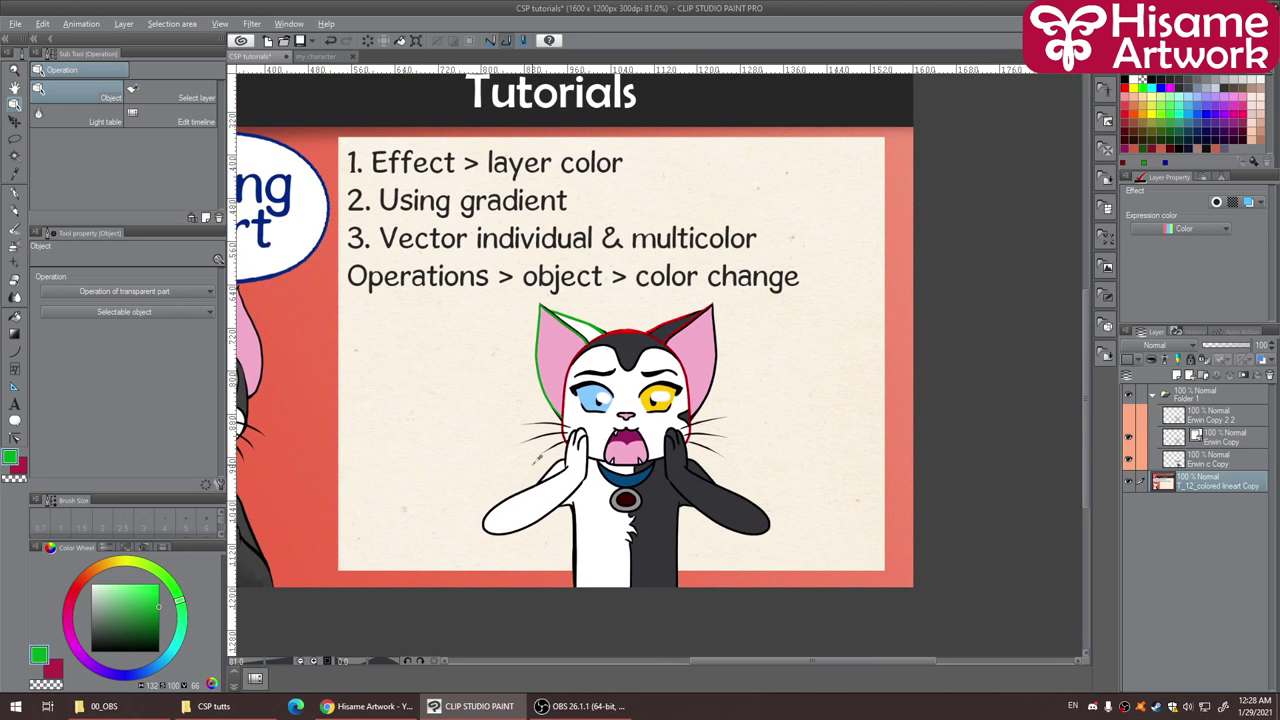
pyautogui.scroll(1, 737, 452)
pyautogui.hotkey('ctrl', 'z')
pyautogui.hotkey('ctrl', 'z')
pyautogui.hotkey('ctrl', 'z')
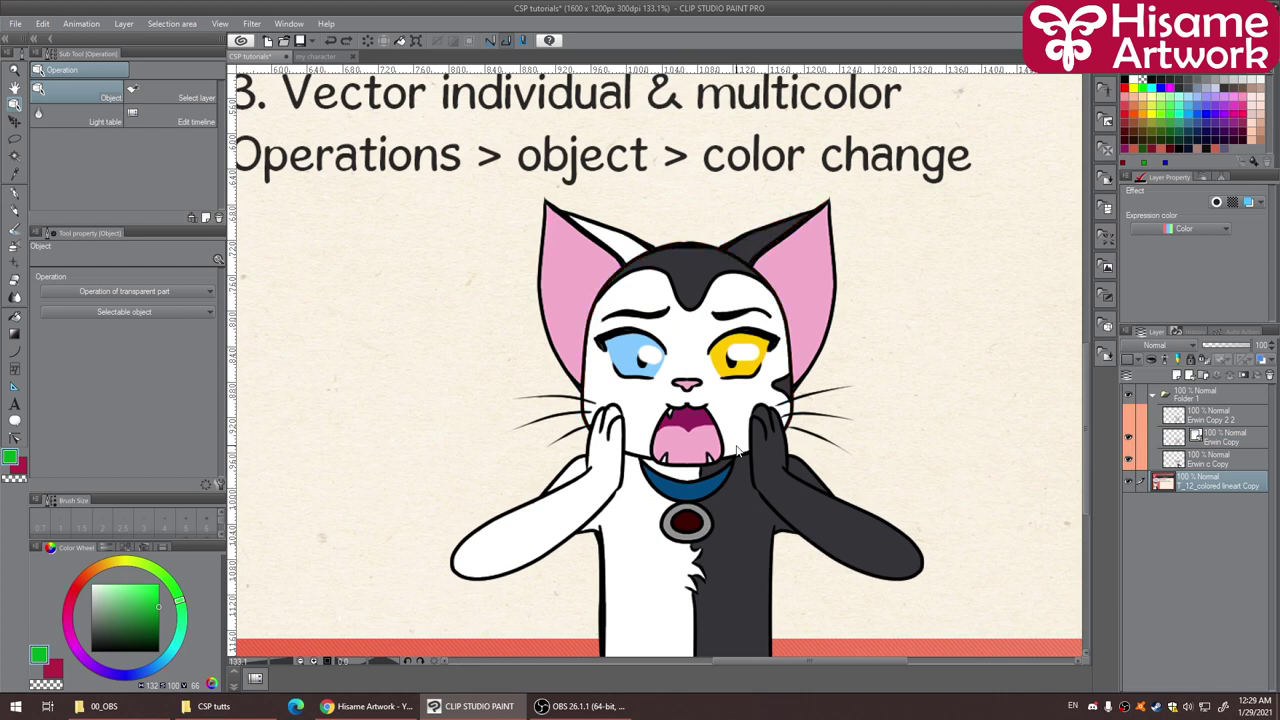
pyautogui.moveTo(764, 427); pyautogui.dragTo(812, 402)
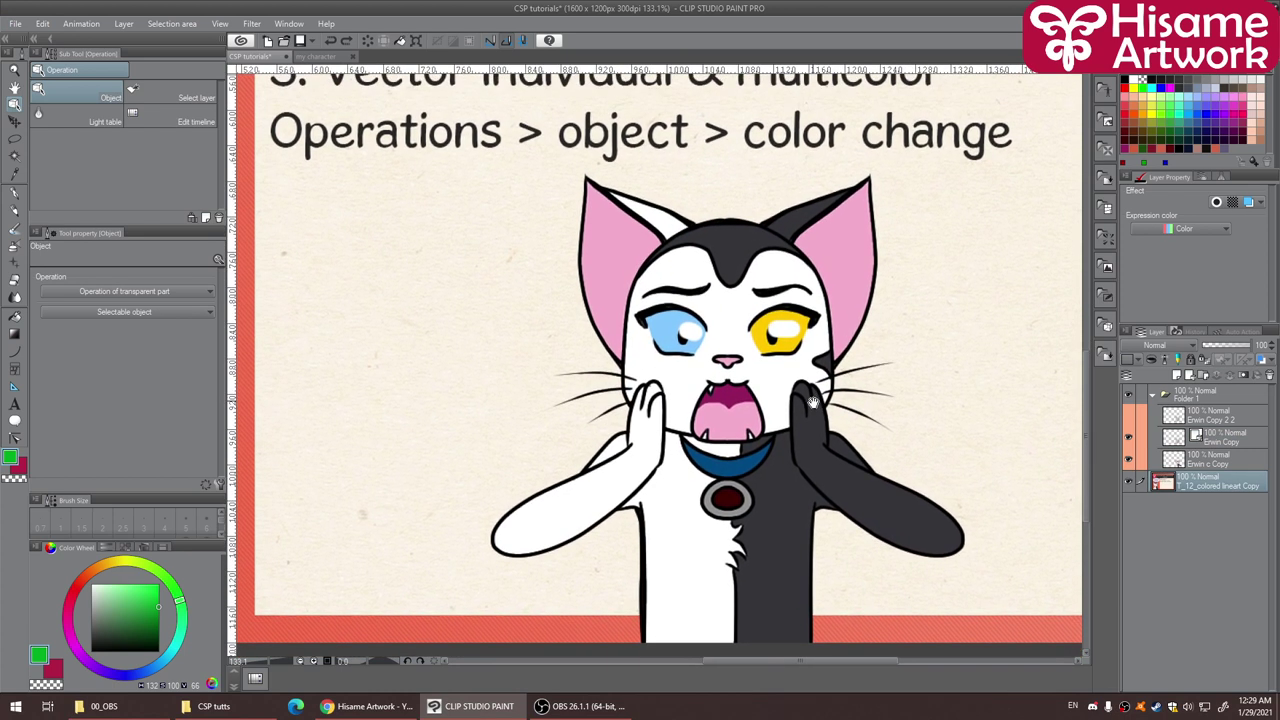
pyautogui.click(318, 57)
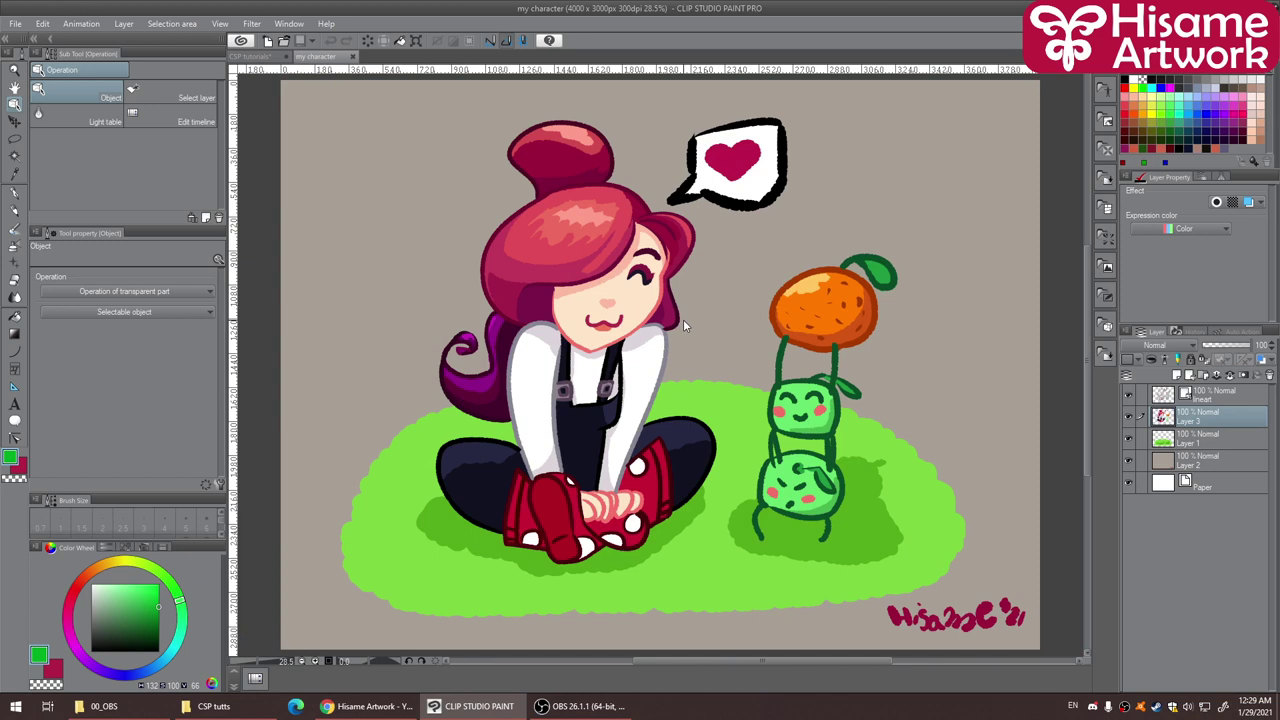
# Click through the girl's leg, shoe, face and orange outlines, finishing on the upper caterpillar head's line
pyautogui.scroll(3, 554, 261)
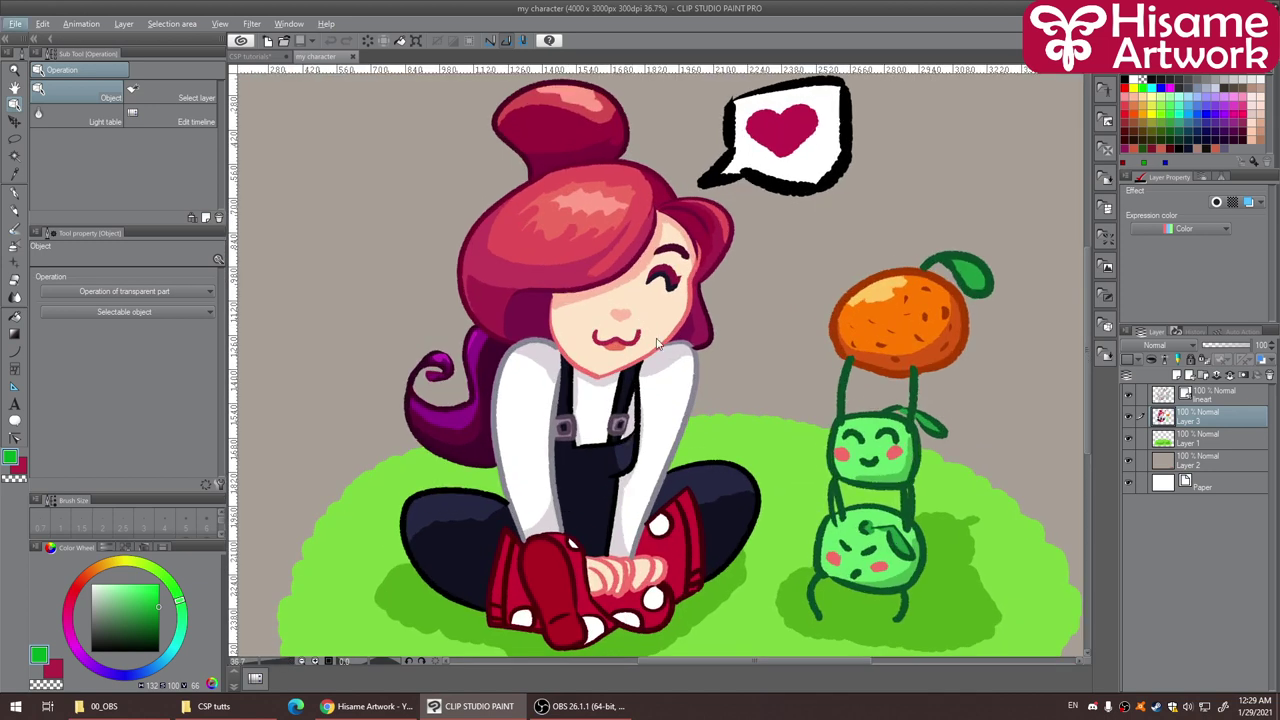
pyautogui.click(668, 350)
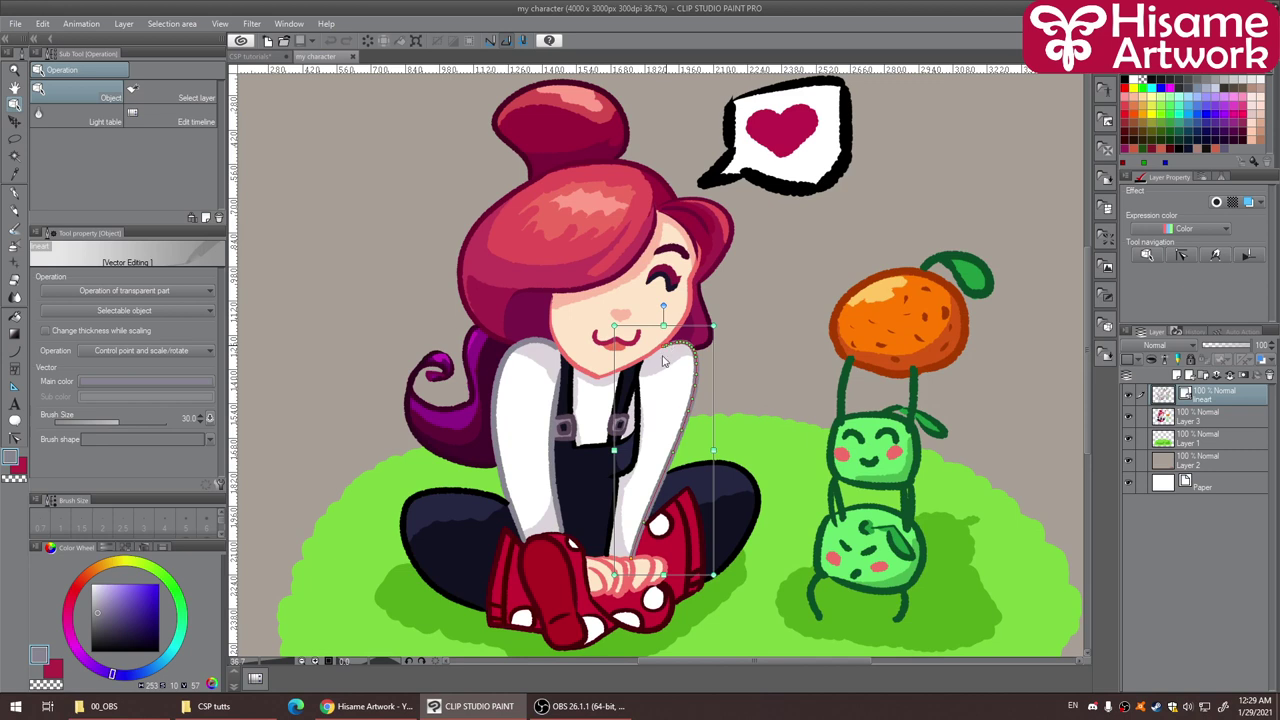
pyautogui.click(460, 497)
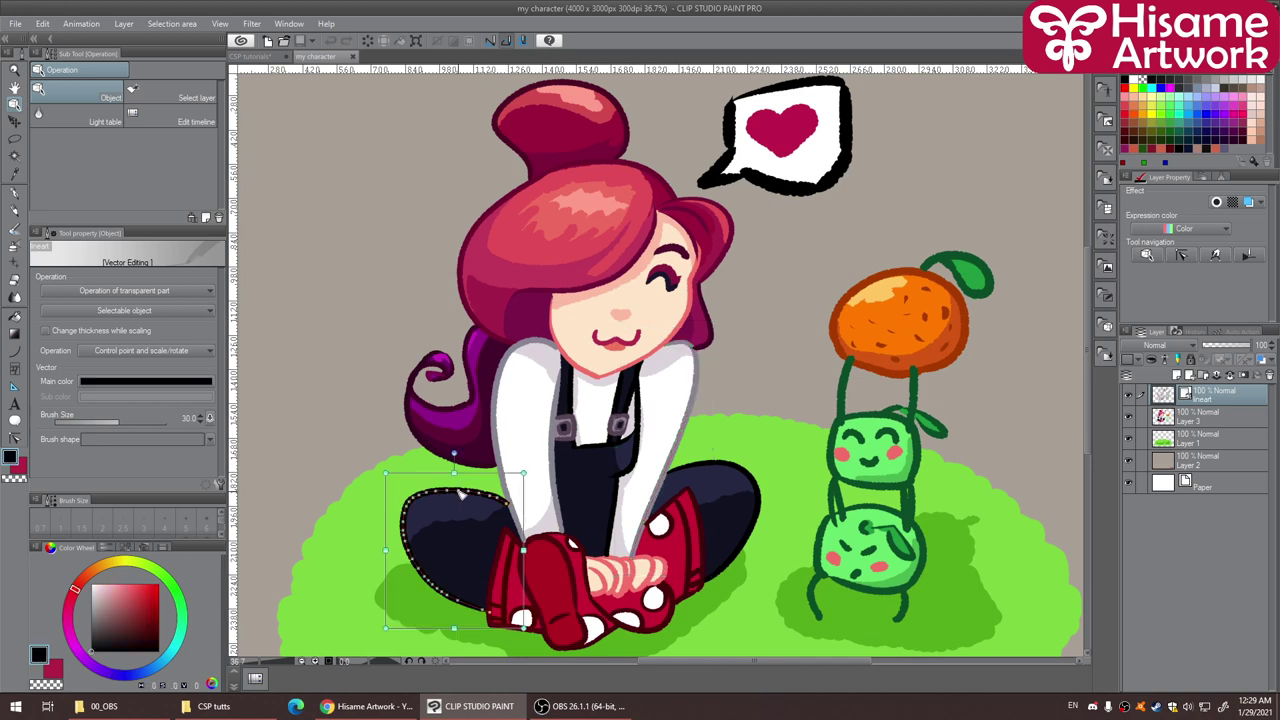
pyautogui.click(570, 562)
pyautogui.click(578, 370)
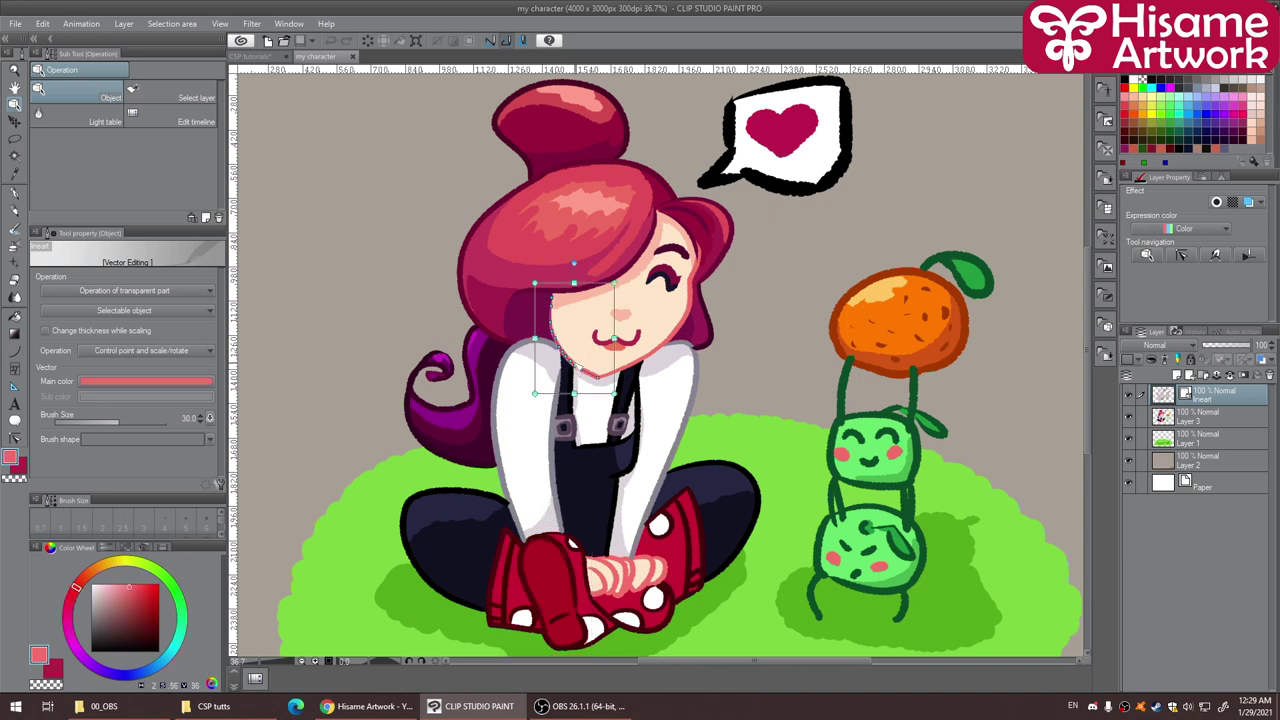
pyautogui.click(905, 272)
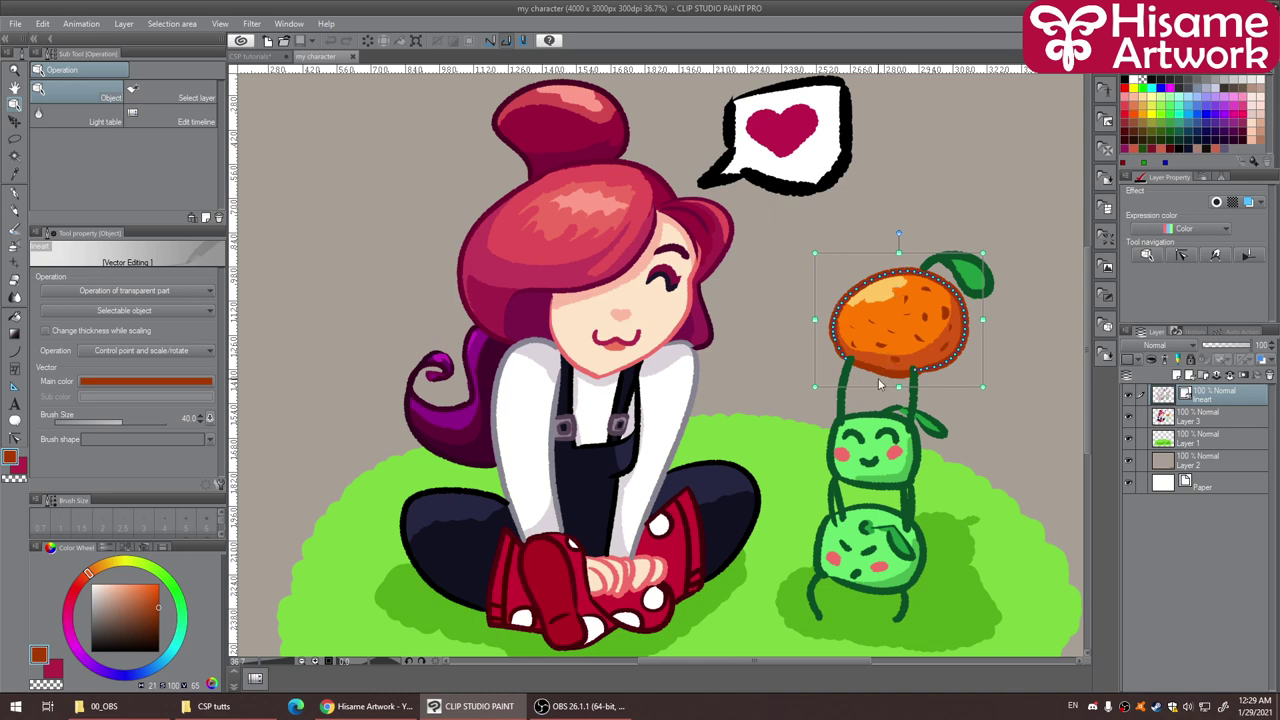
pyautogui.click(874, 420)
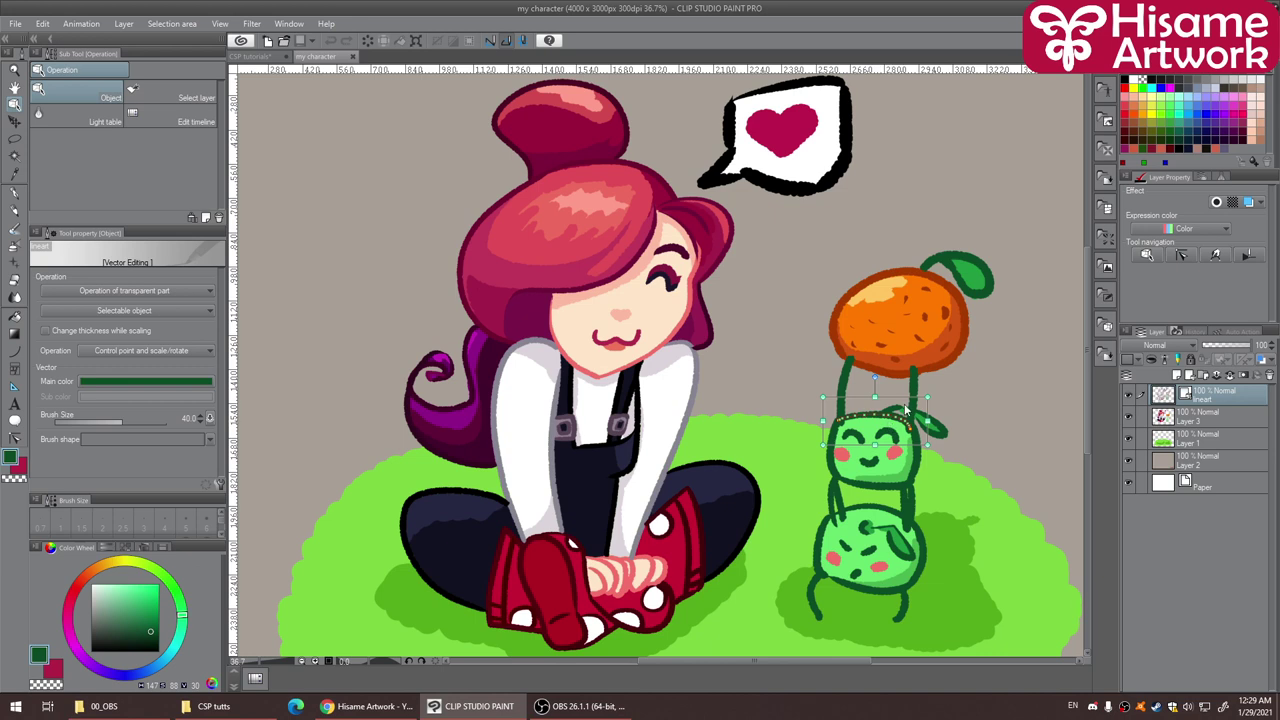
# Drag four stem and leaf lines around the orange and caterpillar head to new positions
pyautogui.moveTo(889, 411); pyautogui.dragTo(808, 316)
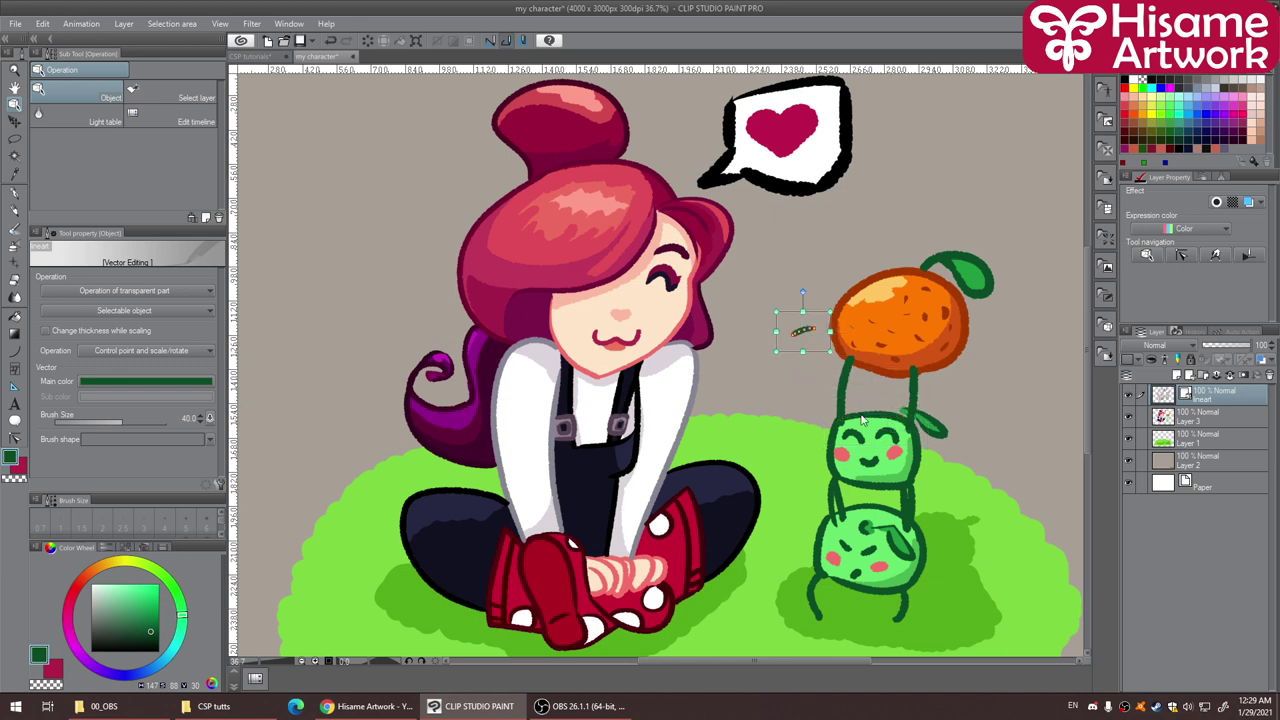
pyautogui.moveTo(871, 414); pyautogui.dragTo(901, 435)
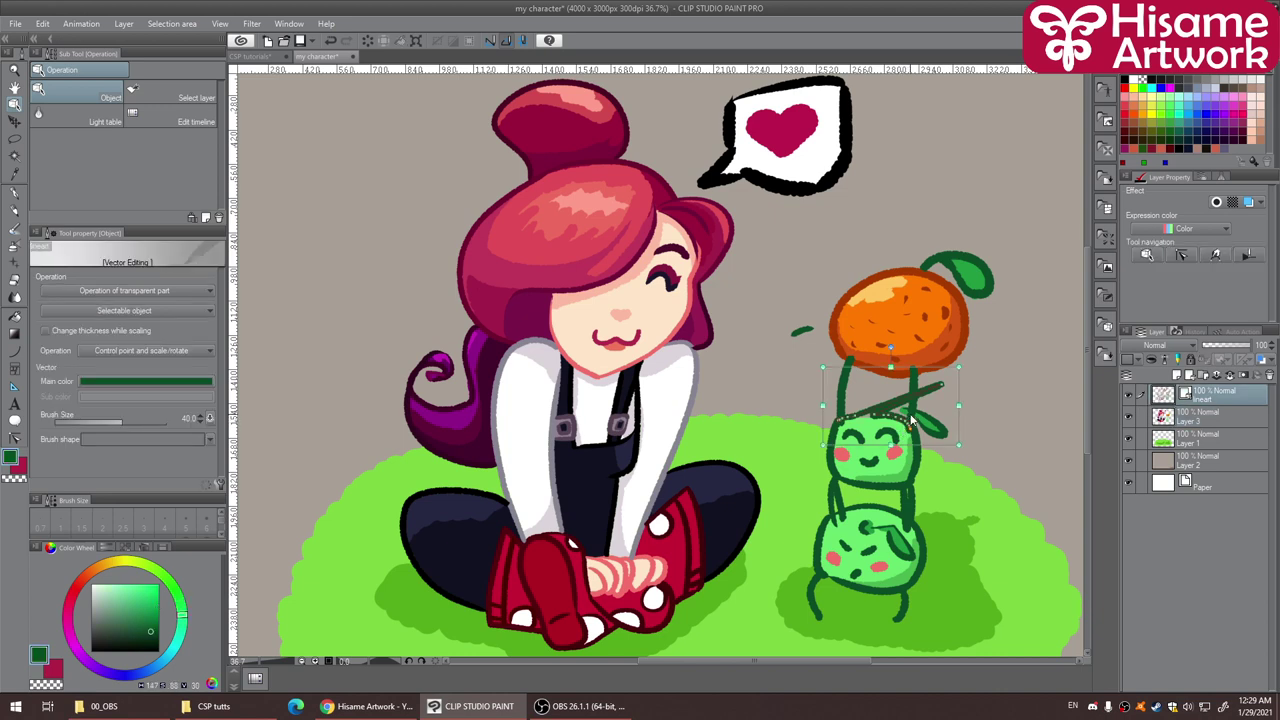
pyautogui.moveTo(980, 391); pyautogui.dragTo(1016, 418)
pyautogui.moveTo(995, 335); pyautogui.dragTo(998, 398)
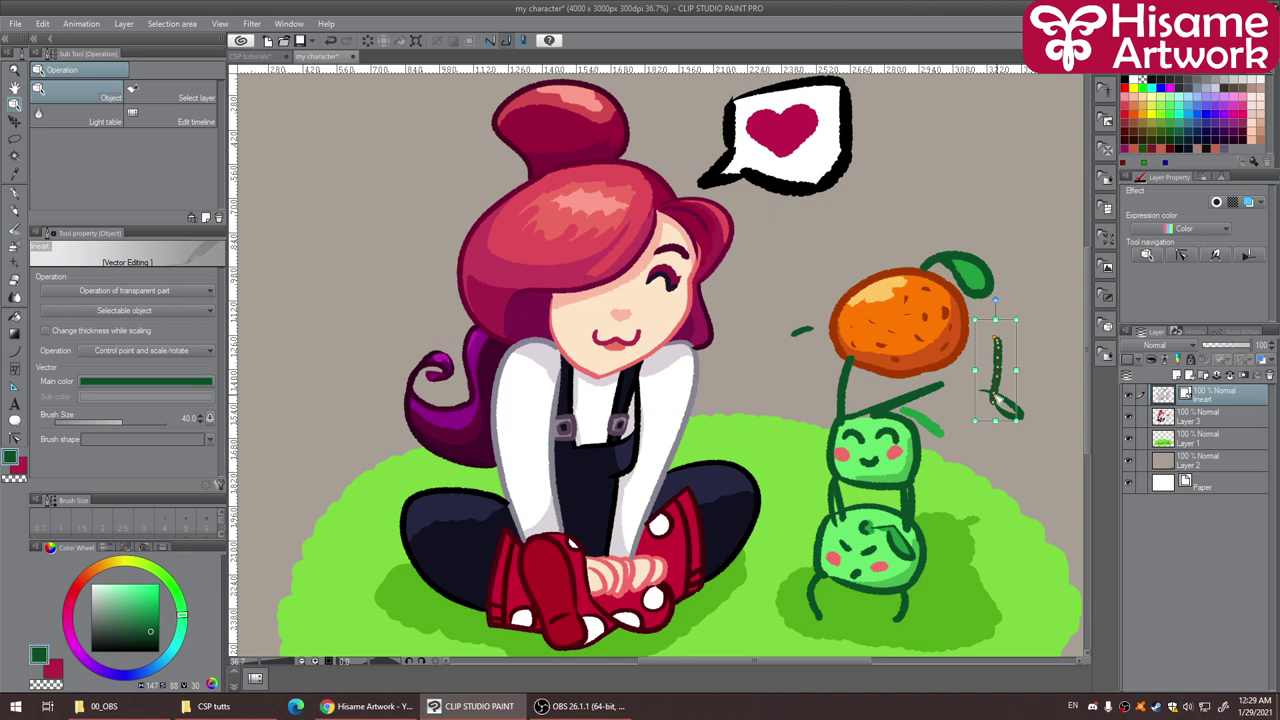
# Recolour the stem line red and the orange's outline purple, then undo everything and save
pyautogui.click(76, 590)
pyautogui.click(158, 598)
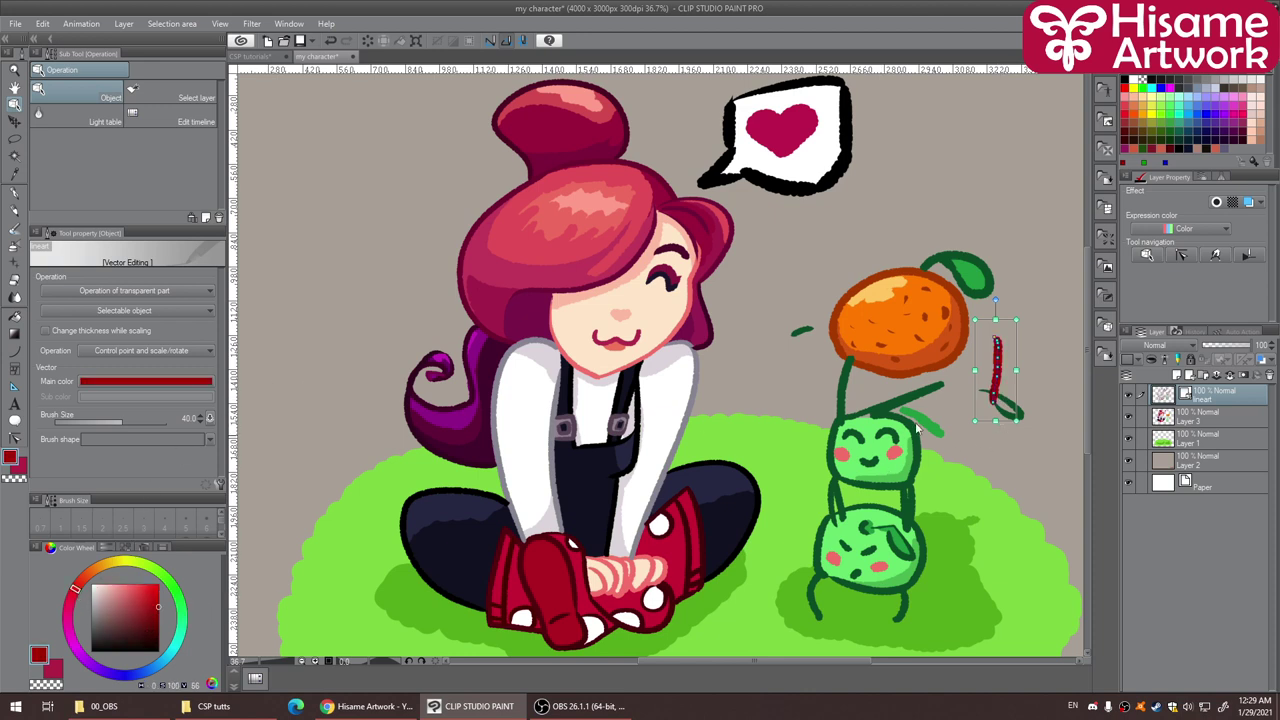
pyautogui.click(902, 274)
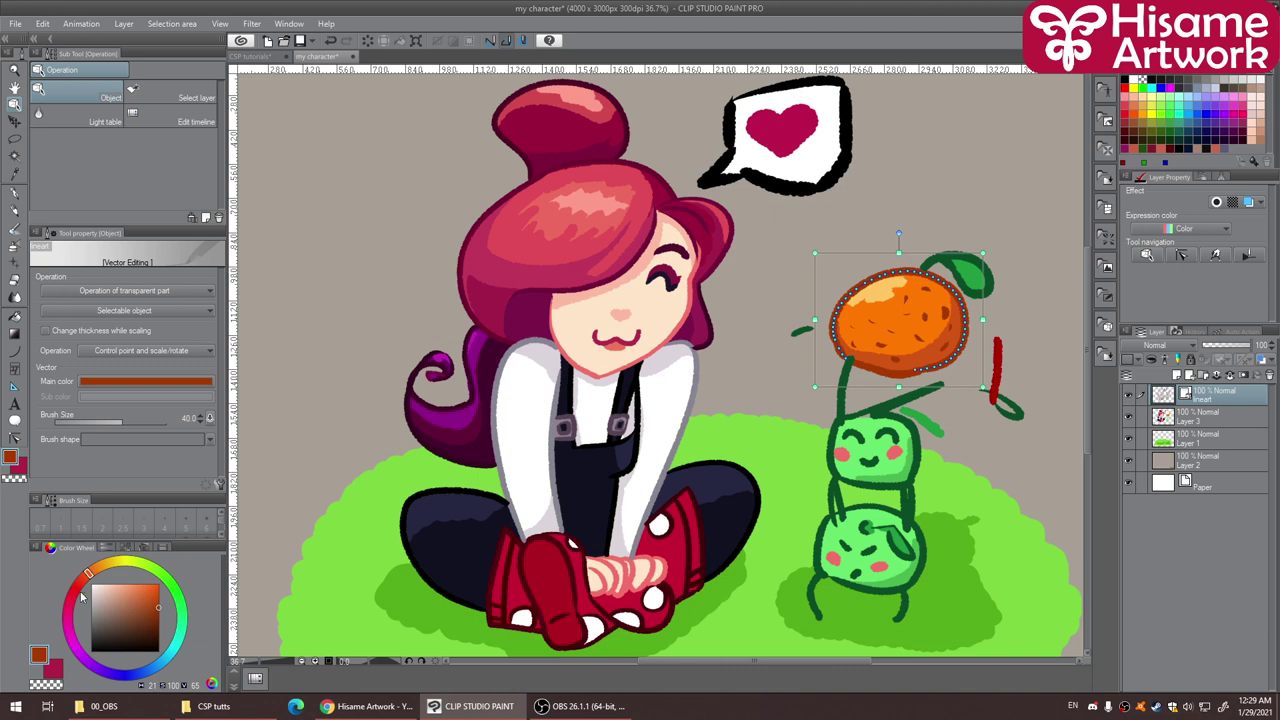
pyautogui.click(105, 669)
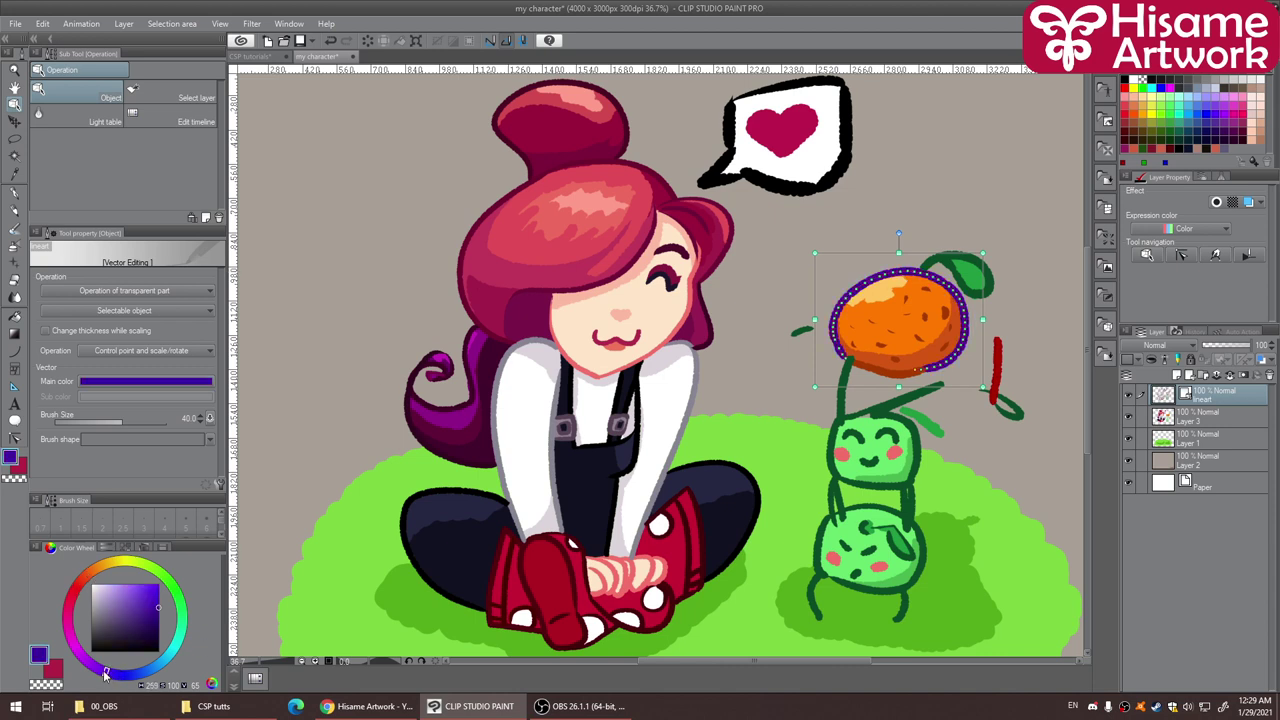
pyautogui.click(973, 217)
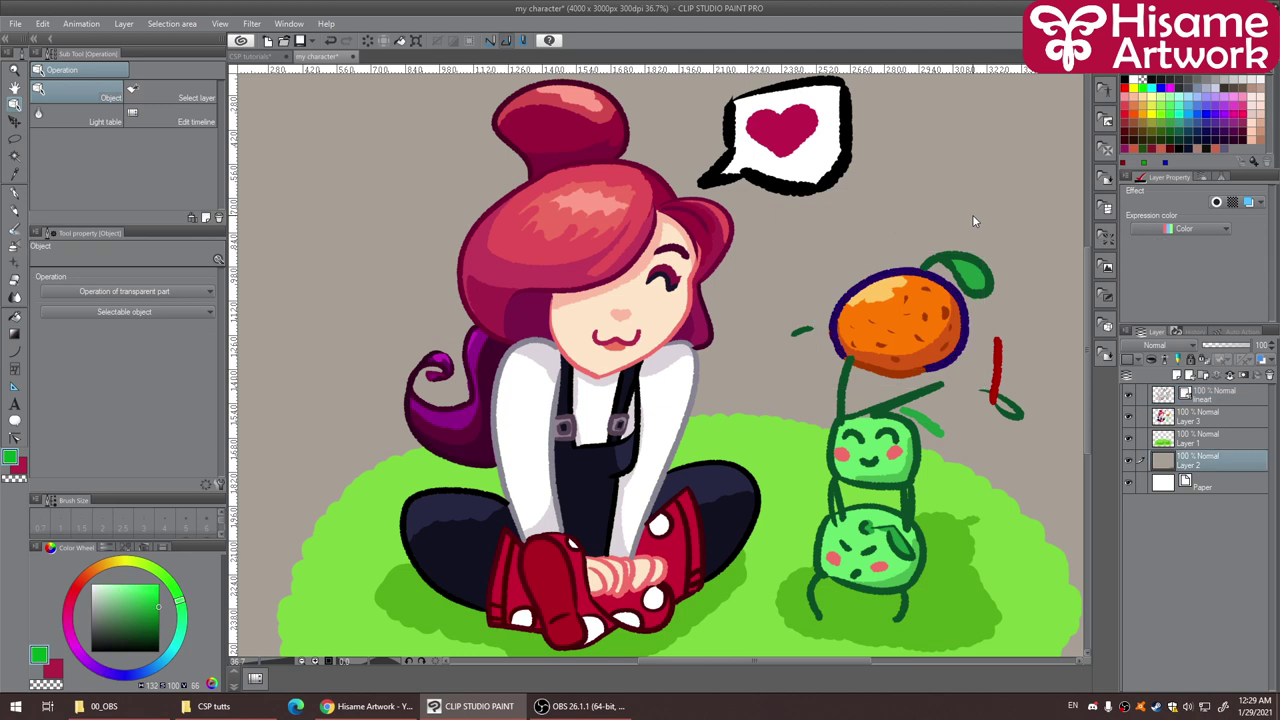
pyautogui.hotkey('ctrl', 'z')
pyautogui.hotkey('ctrl', 'z')
pyautogui.hotkey('ctrl', 'z')
pyautogui.hotkey('ctrl', 'z')
pyautogui.hotkey('ctrl', 'z')
pyautogui.hotkey('ctrl', 'z')
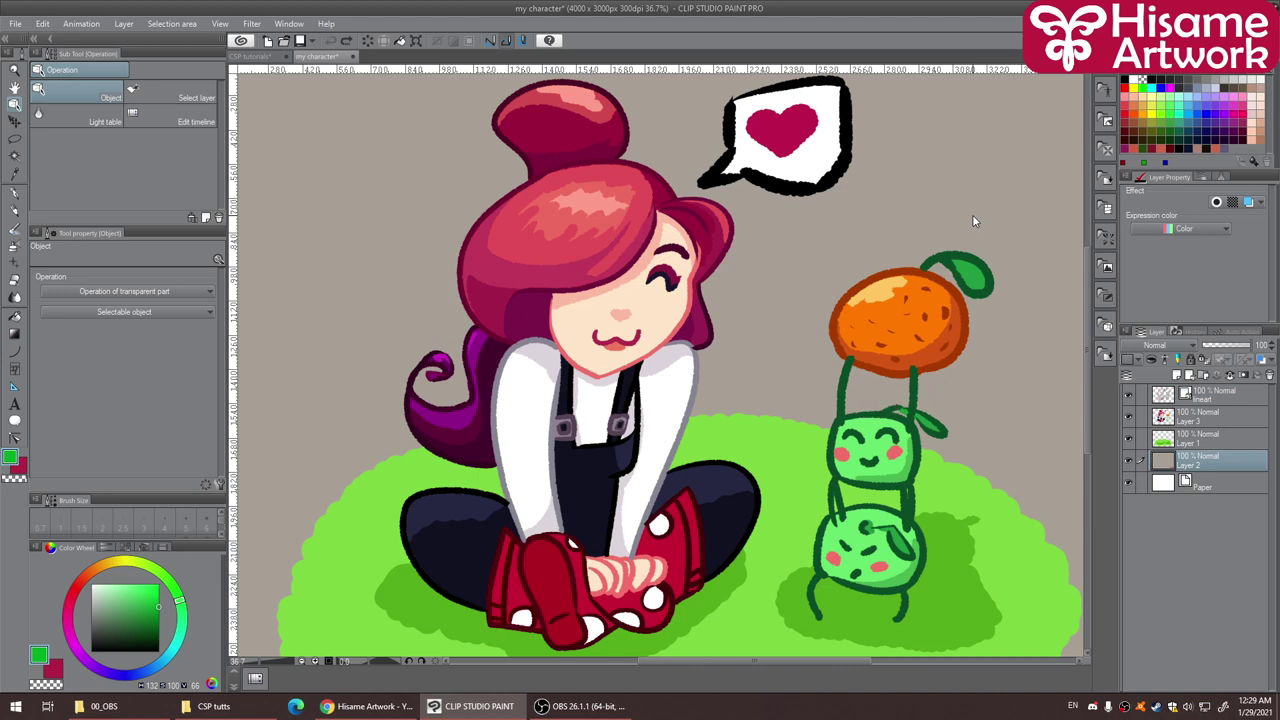
pyautogui.hotkey('ctrl', 's')
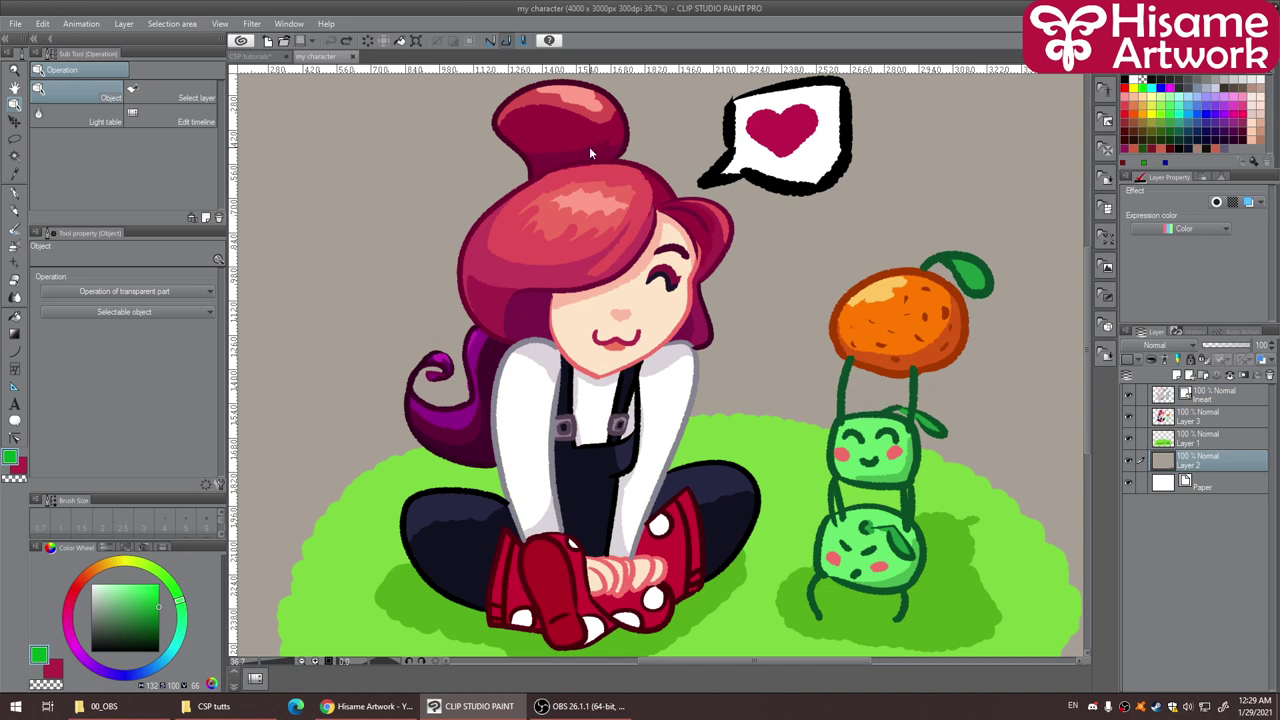
# Switch to CSP tutorials and zoom and pan to frame the Coloring lineart cat slide
pyautogui.click(247, 60)
pyautogui.scroll(-2, 560, 460)
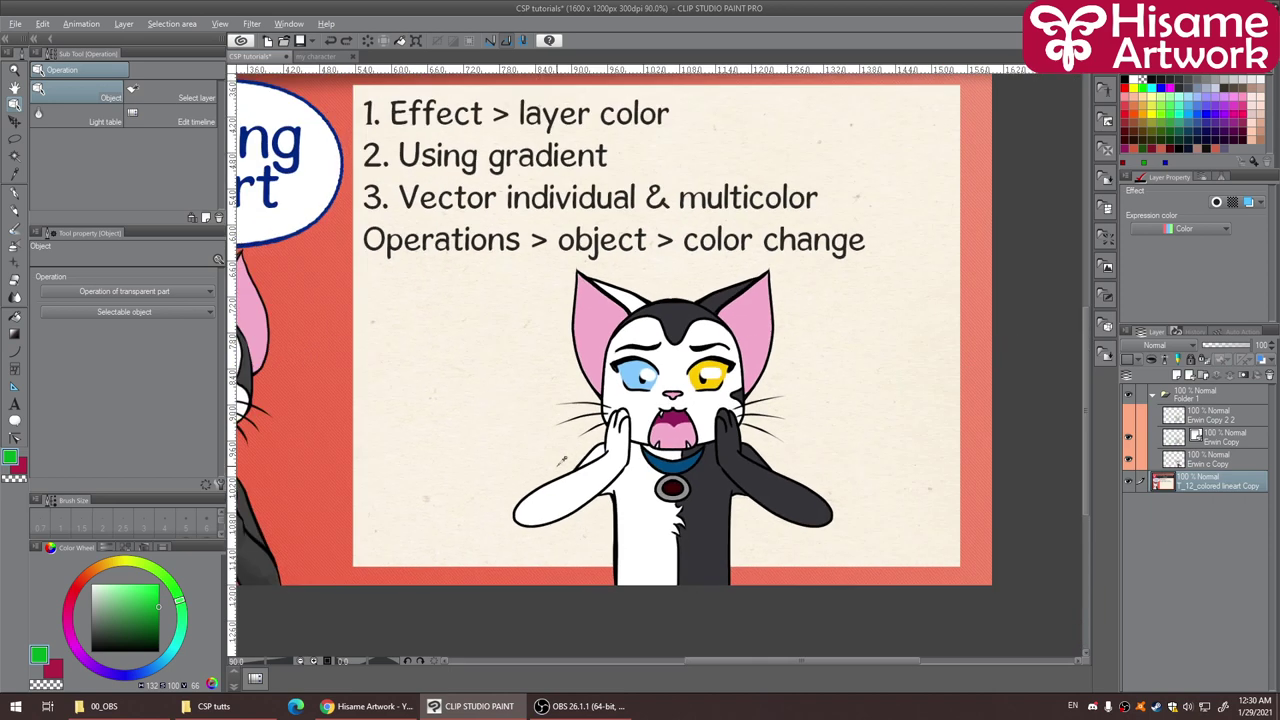
pyautogui.scroll(-2, 562, 462)
pyautogui.scroll(2, 546, 489)
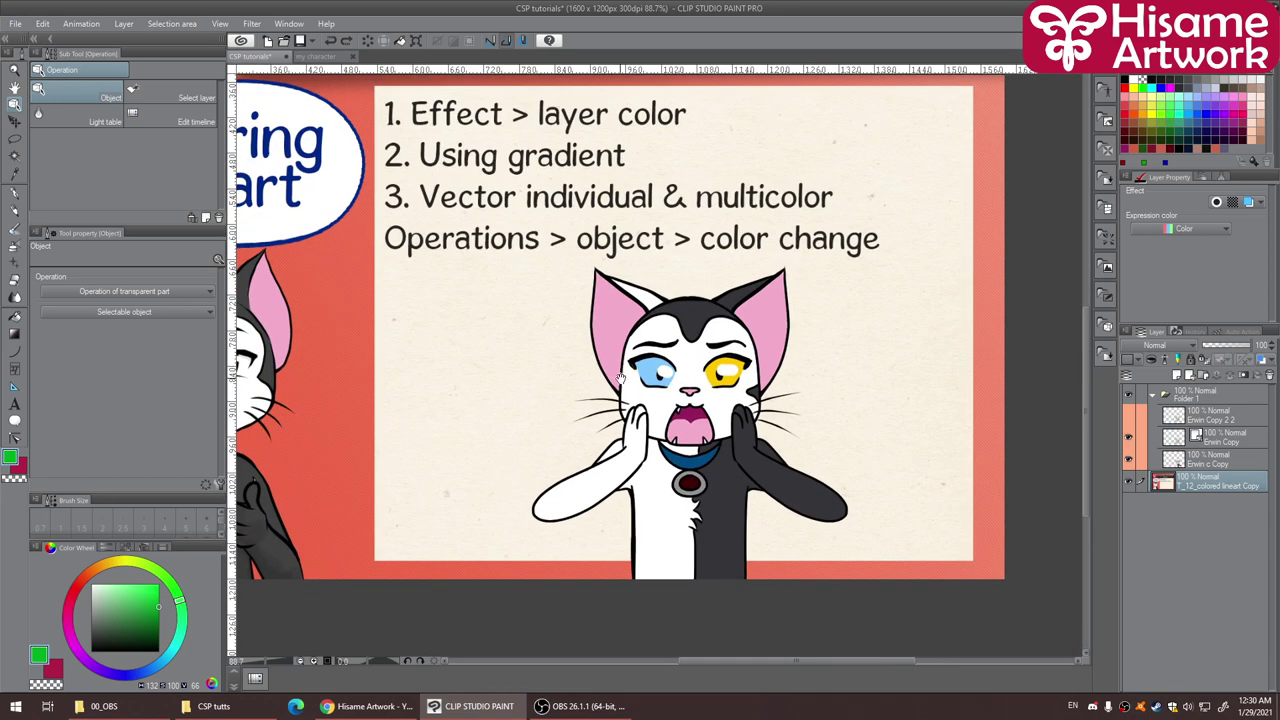
pyautogui.moveTo(620, 377); pyautogui.dragTo(707, 427)
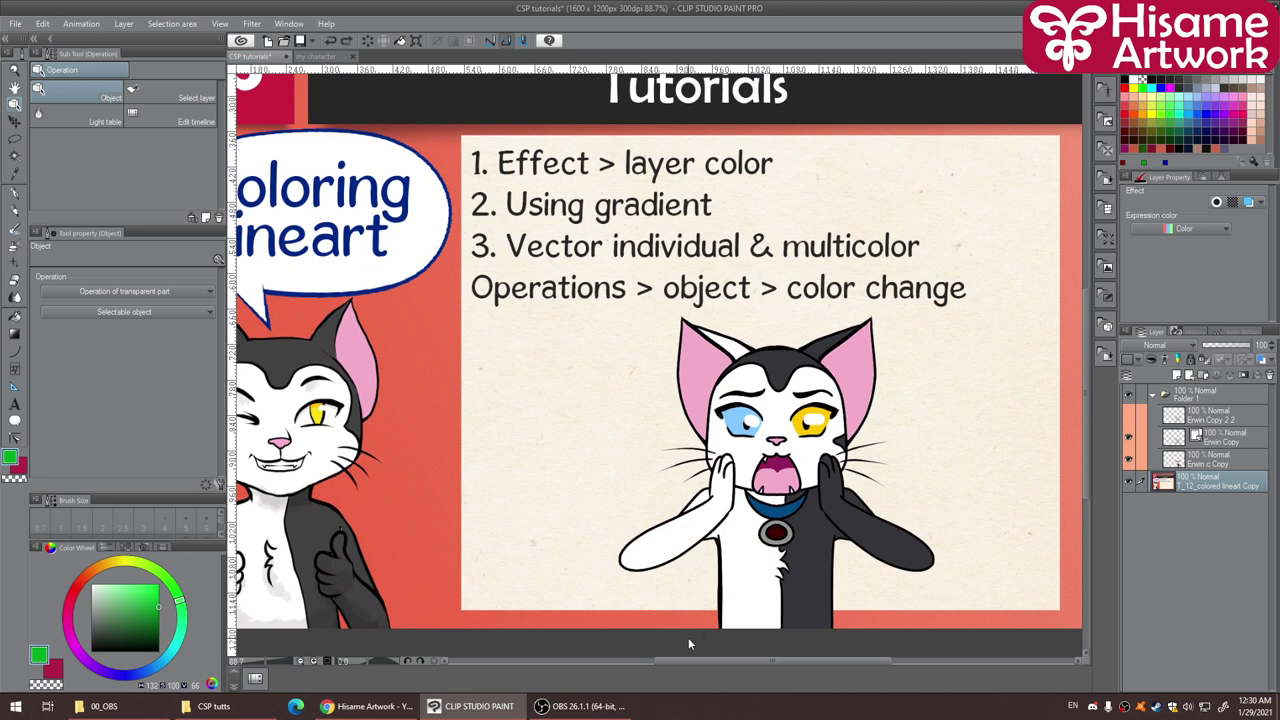
pyautogui.scroll(-2, 826, 627)
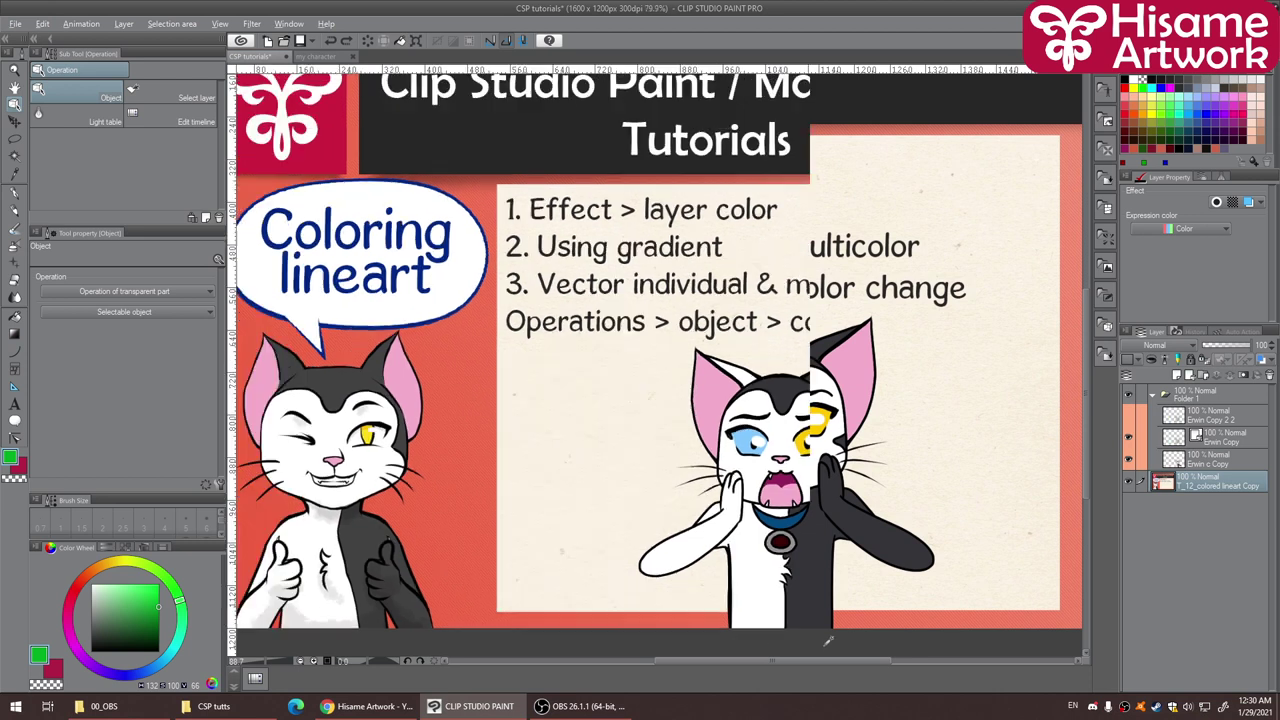
pyautogui.scroll(1, 830, 628)
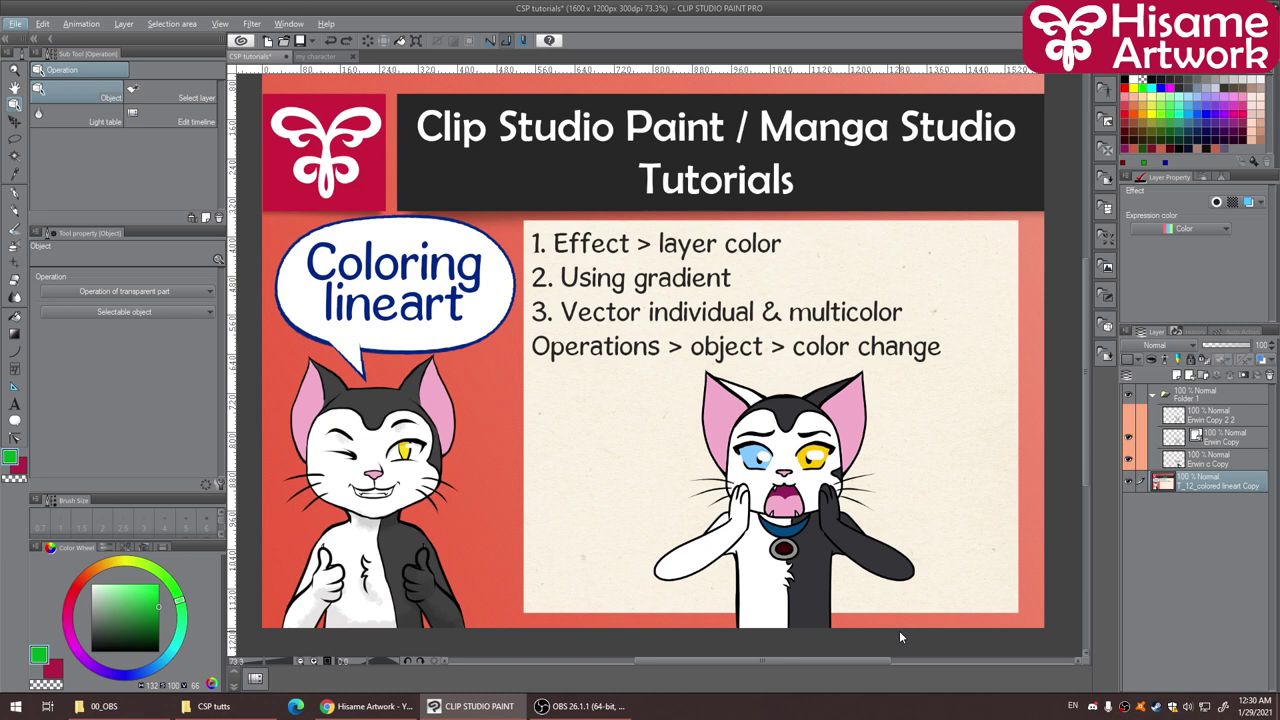
pyautogui.click(316, 56)
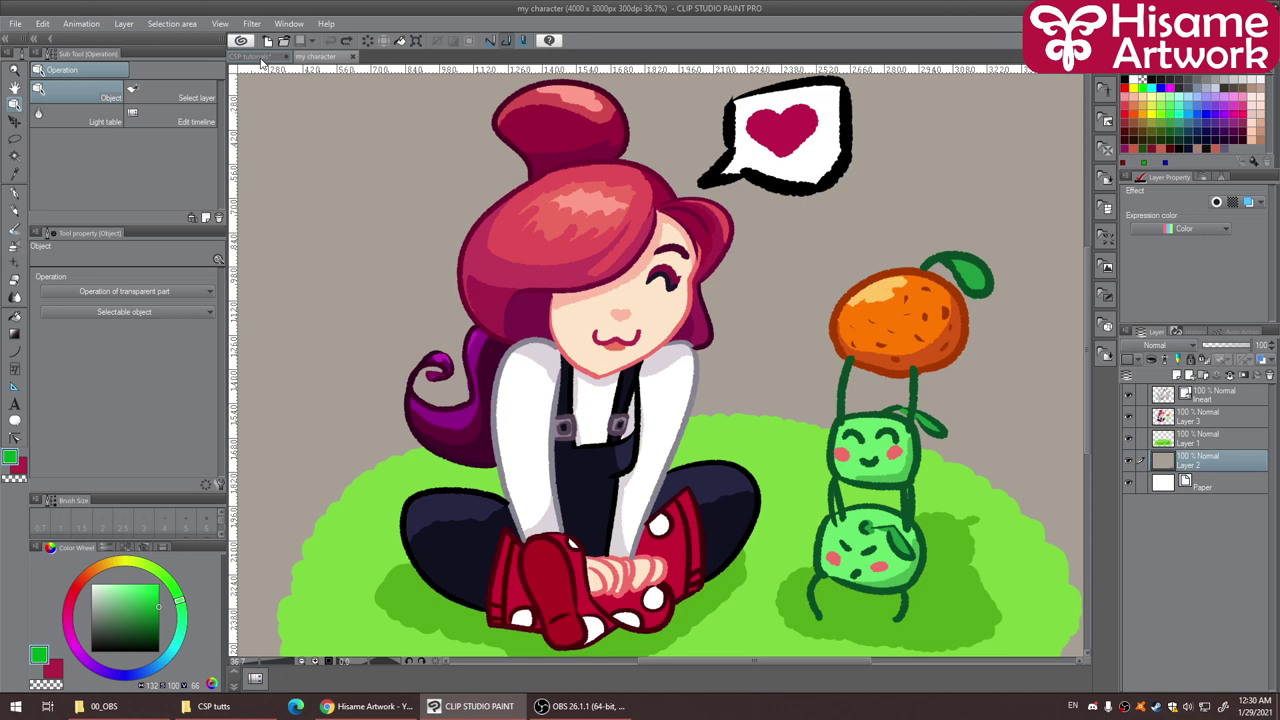
pyautogui.scroll(-2, 743, 463)
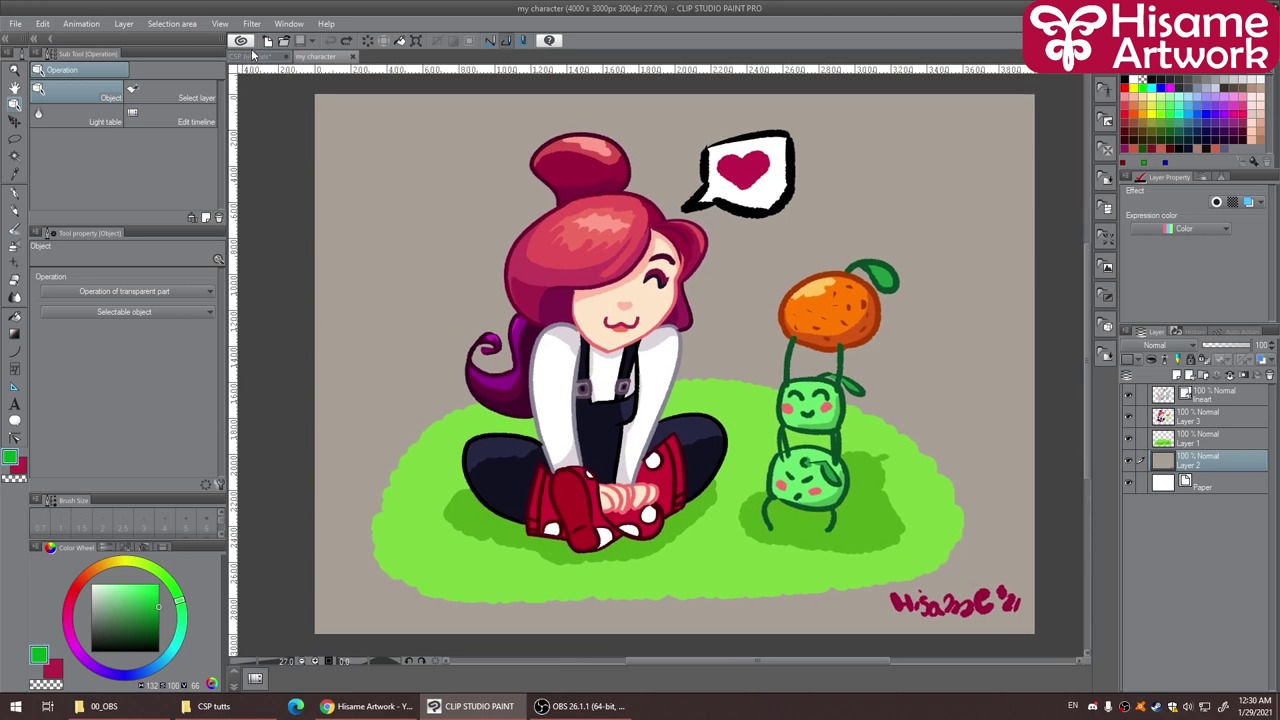
pyautogui.click(264, 56)
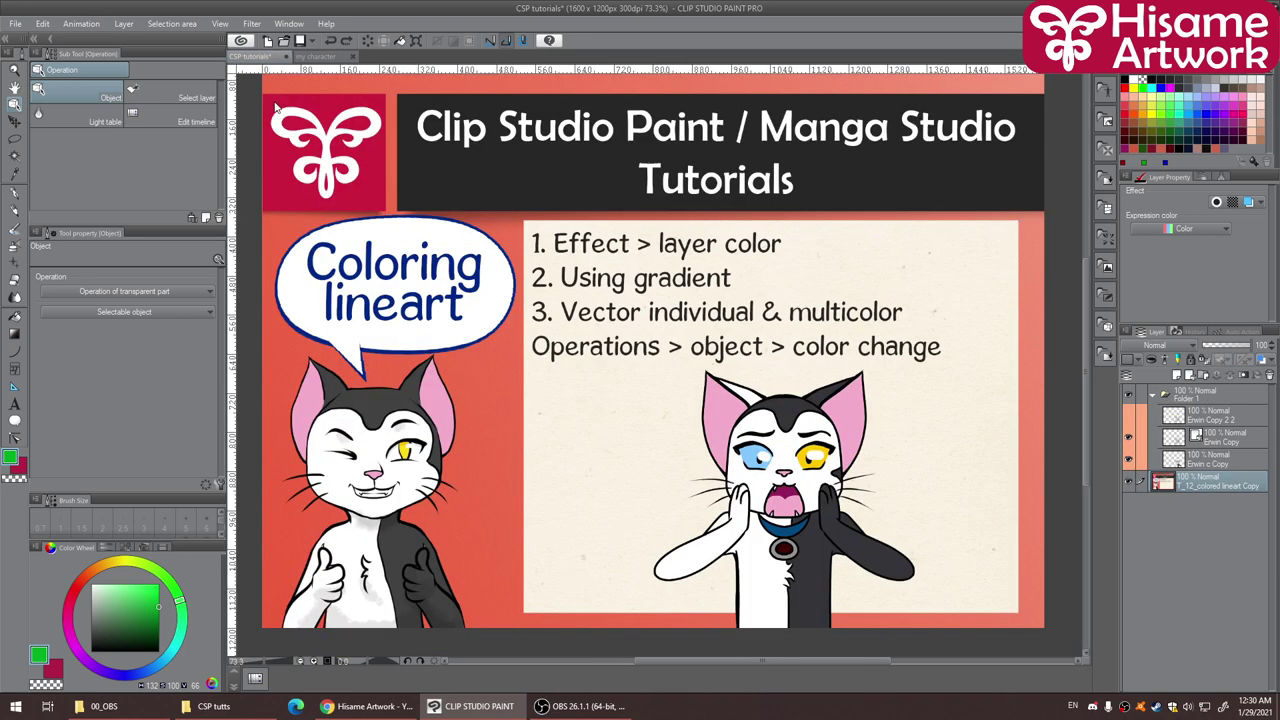